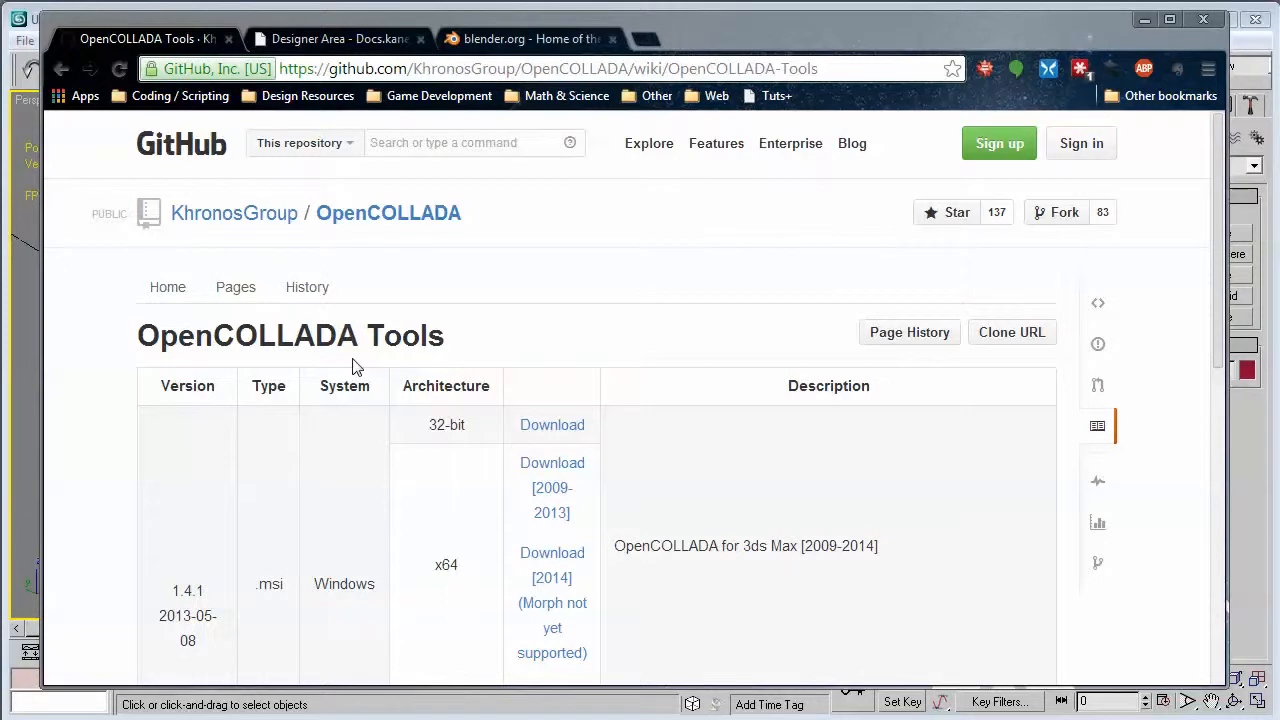
Review the Blender home page and the OpenCOLLADA Tools downloads listed for 3ds Max and Maya.
click(533, 40)
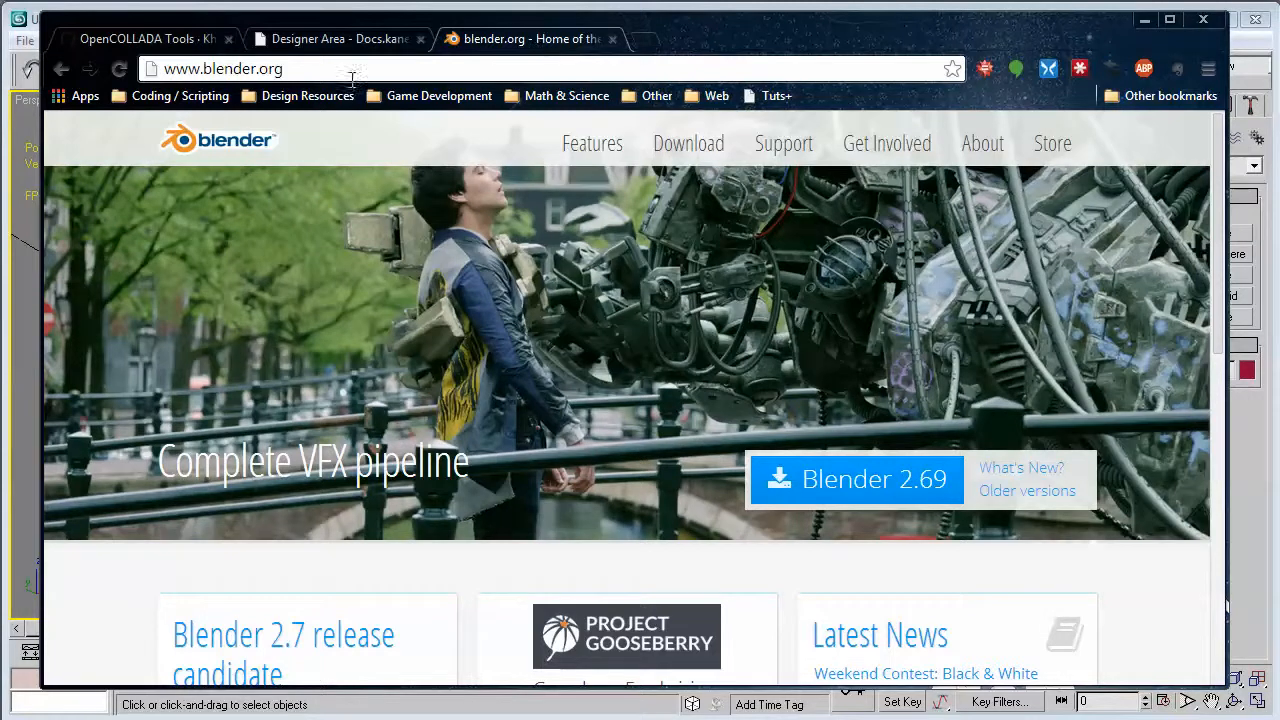
click(155, 45)
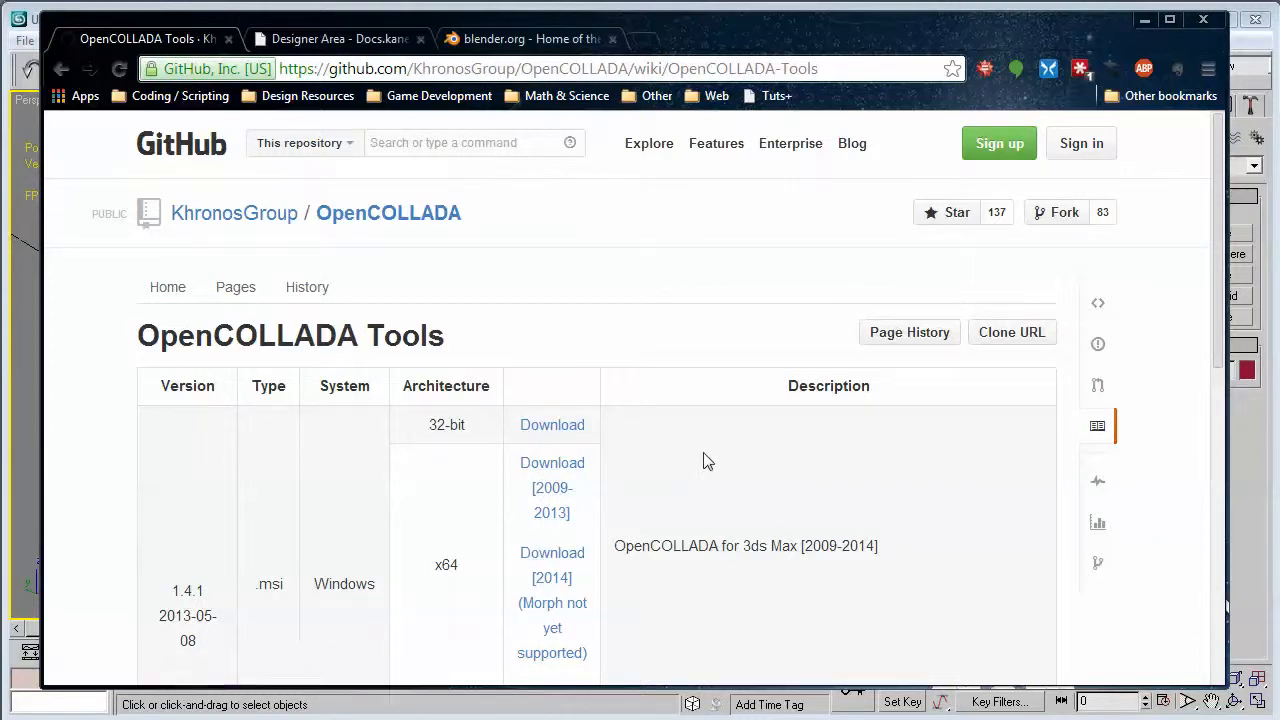
scroll(714, 481, down, 1)
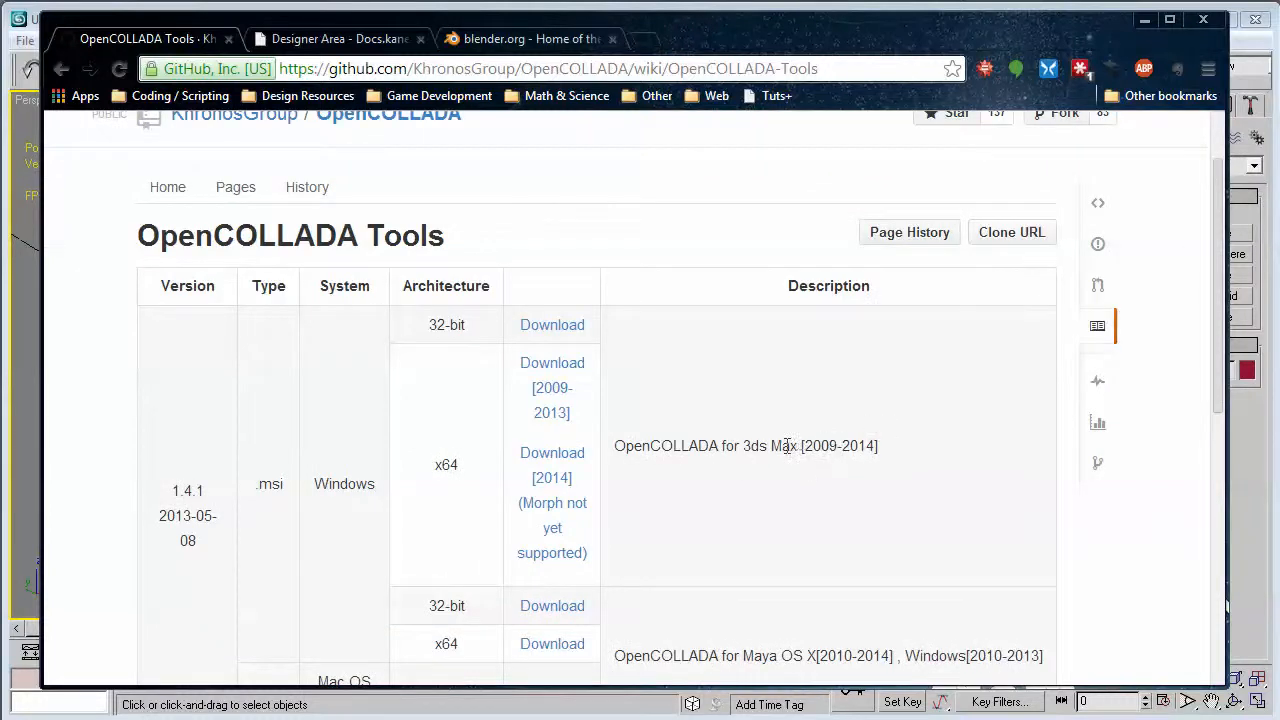
scroll(850, 455, down, 2)
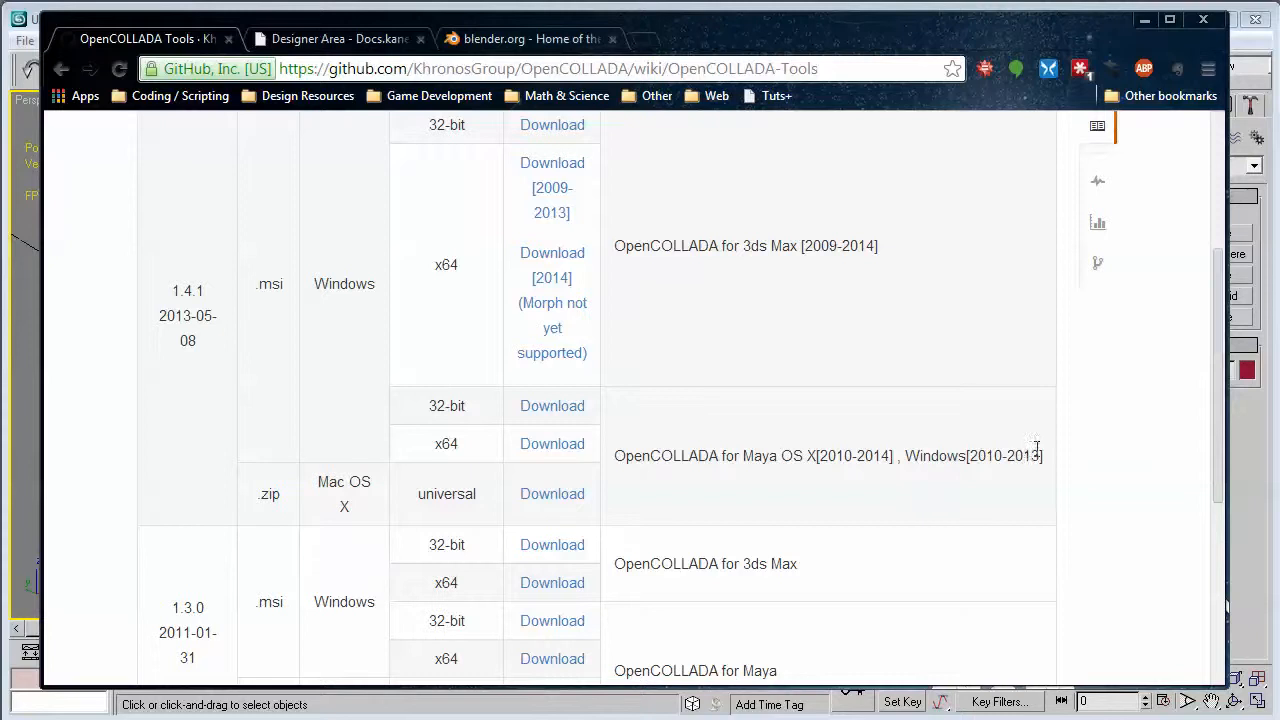
scroll(803, 520, down, 2)
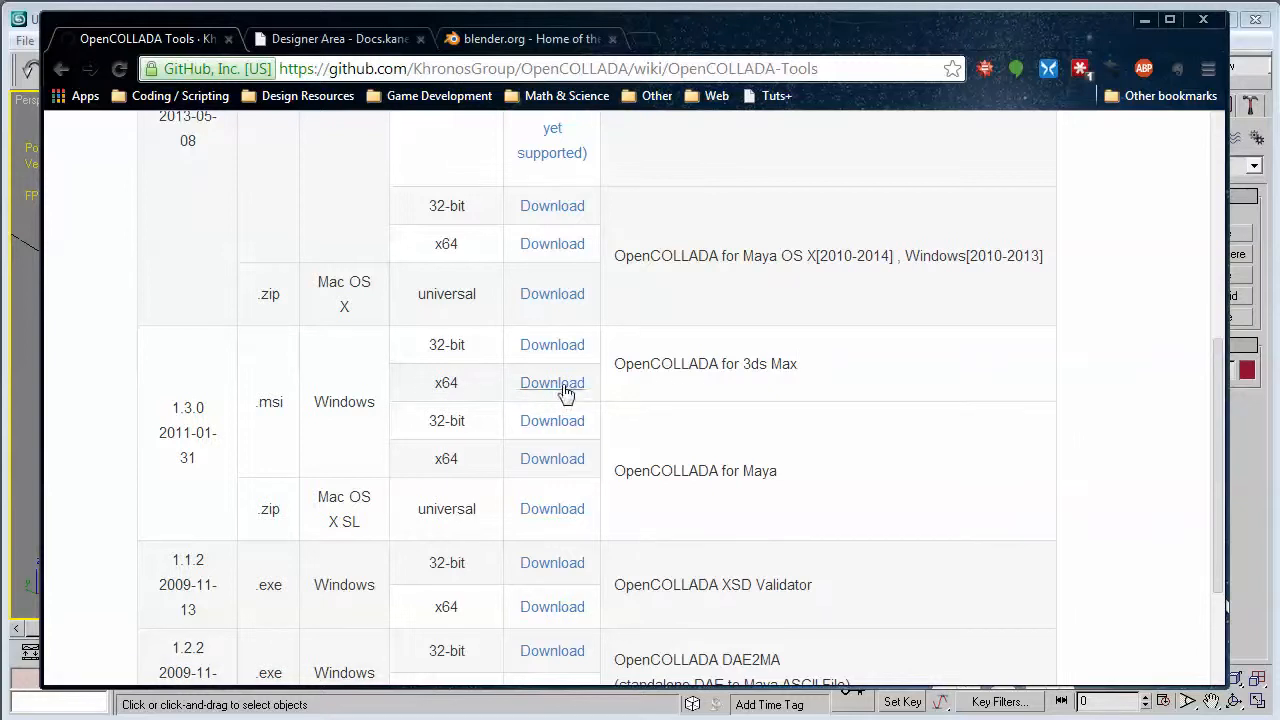
Open the Emotes - Character Animations section of the Kaneva Designer Area page.
click(316, 38)
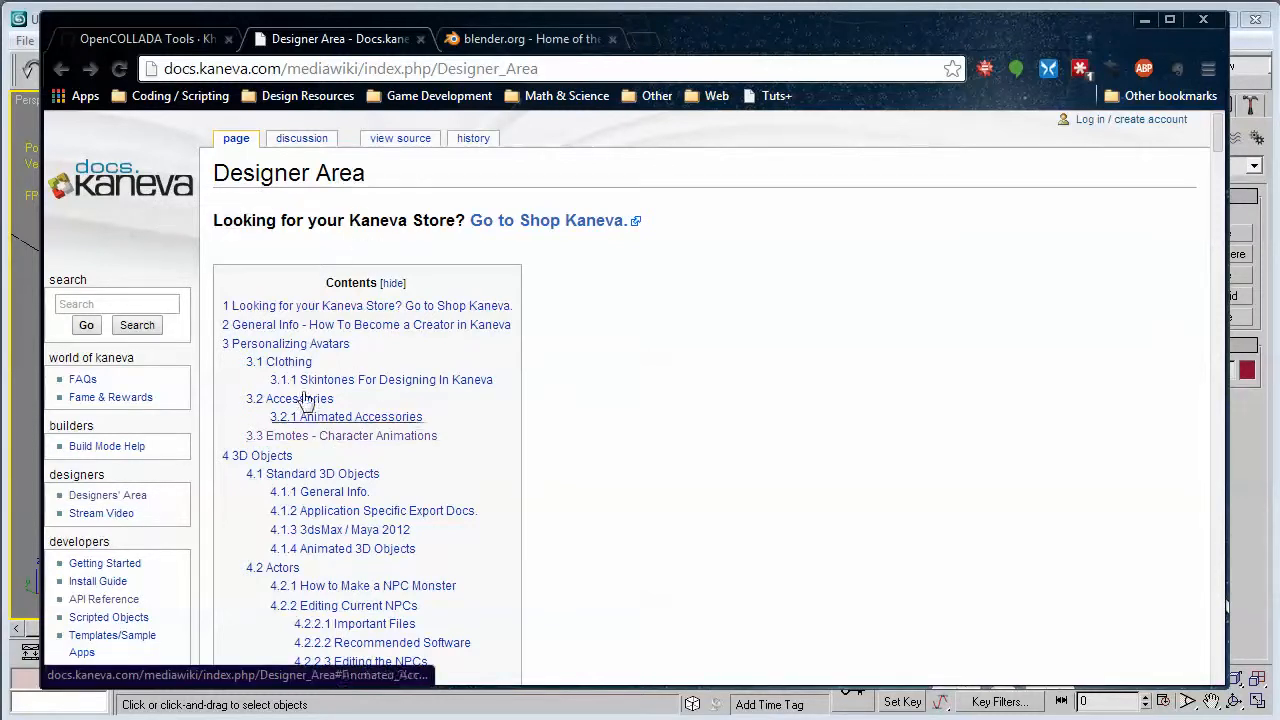
click(339, 436)
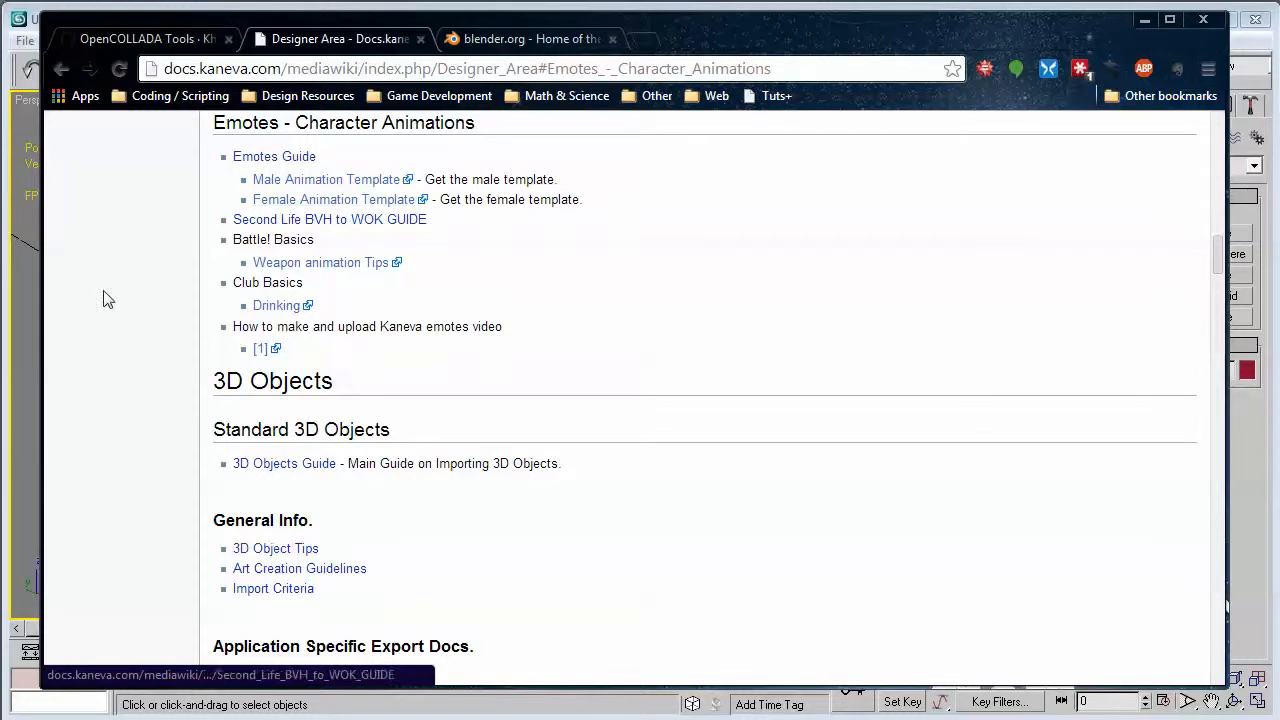
Switch to 3ds Max and open anim_template_male__rev2.max from the Anim_template_male folder.
click(31, 312)
click(24, 40)
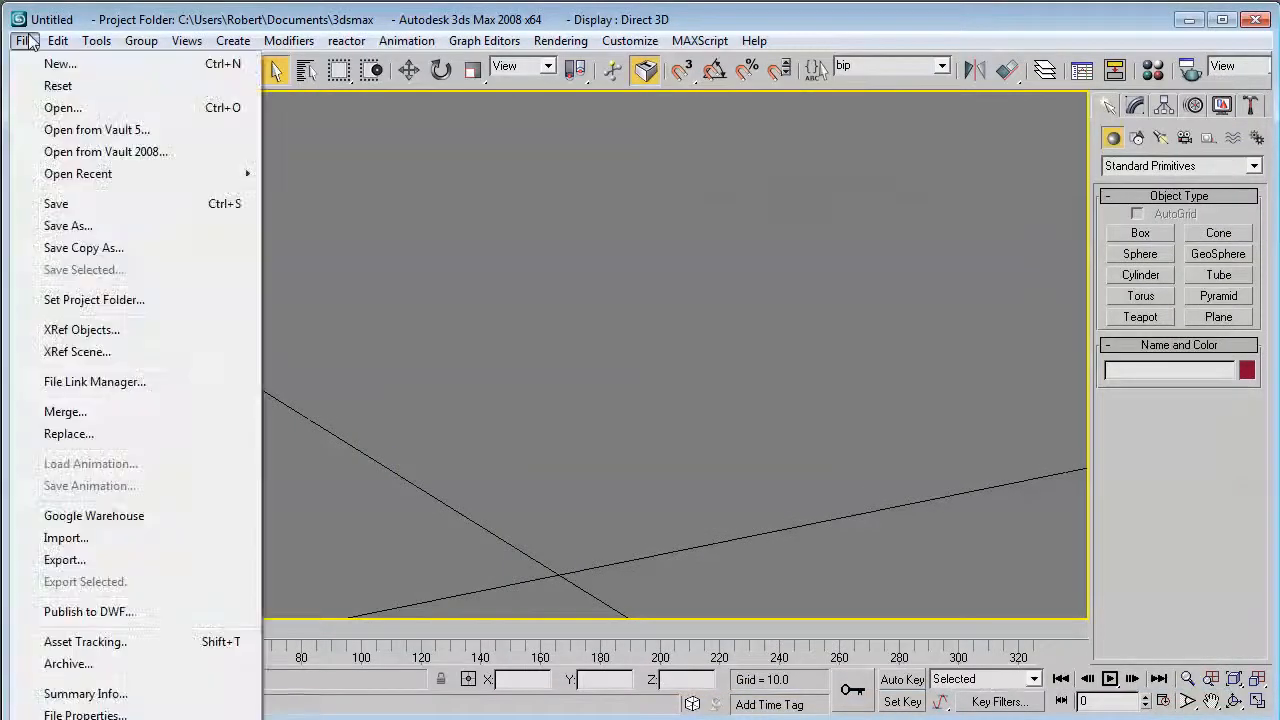
click(60, 107)
click(255, 184)
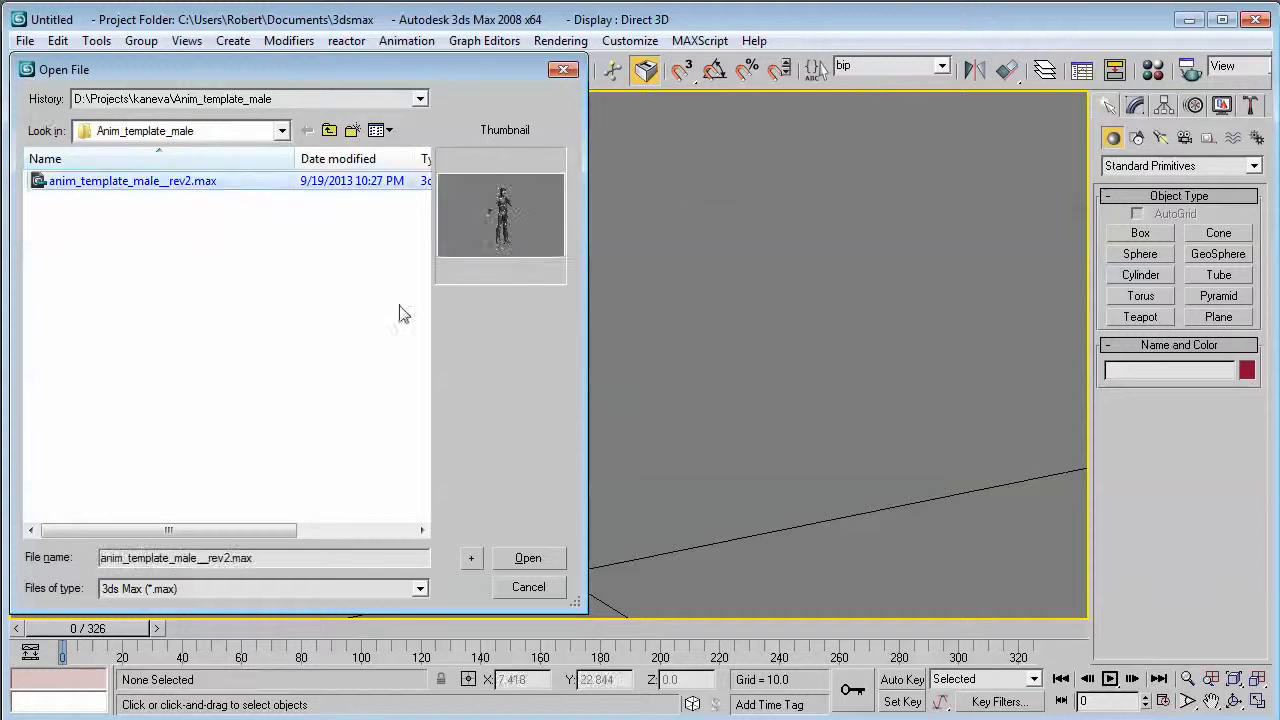
click(530, 562)
Preview the avatar's animation by playing it from frame 0, rewinding, and playing it again.
drag(112, 632, 83, 653)
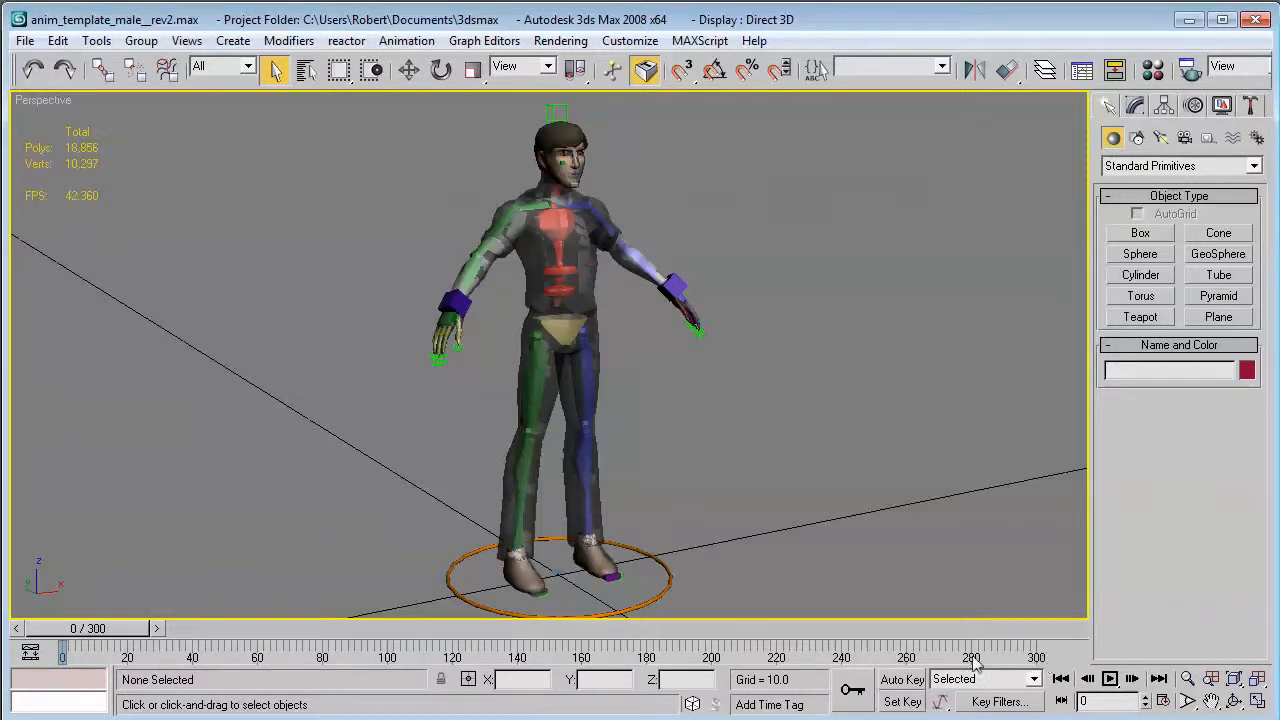
click(1110, 679)
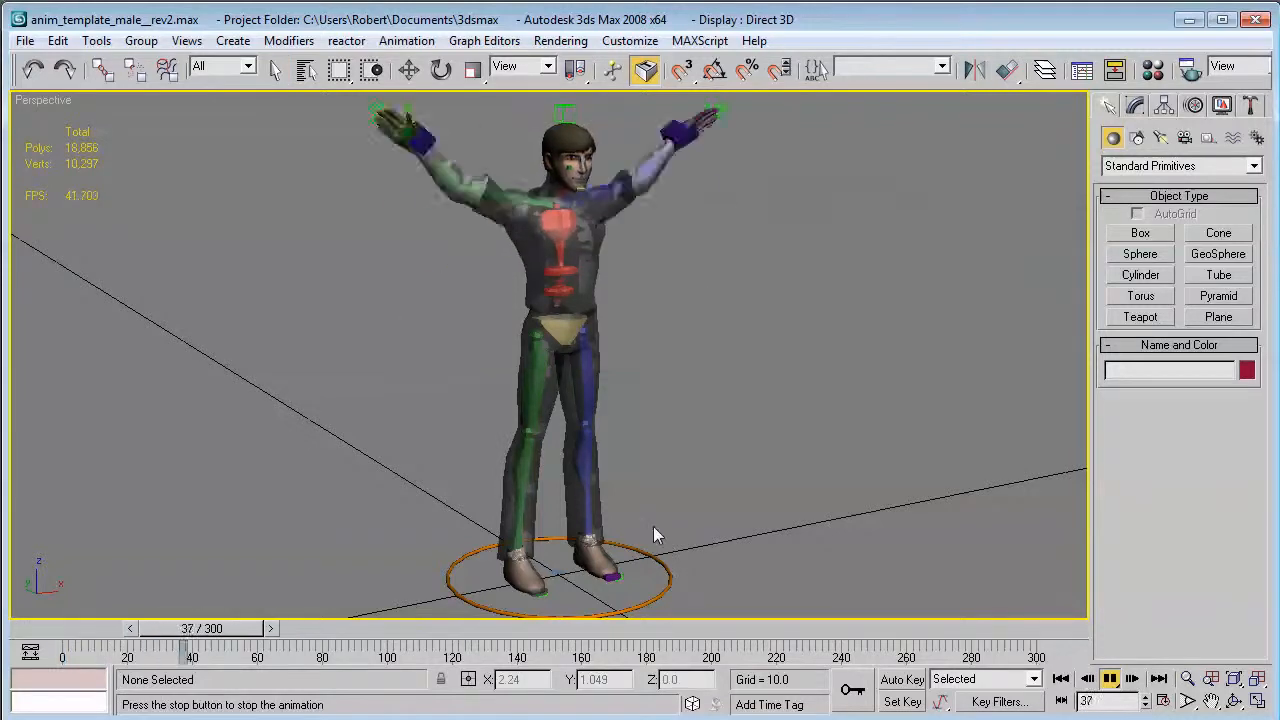
click(1110, 679)
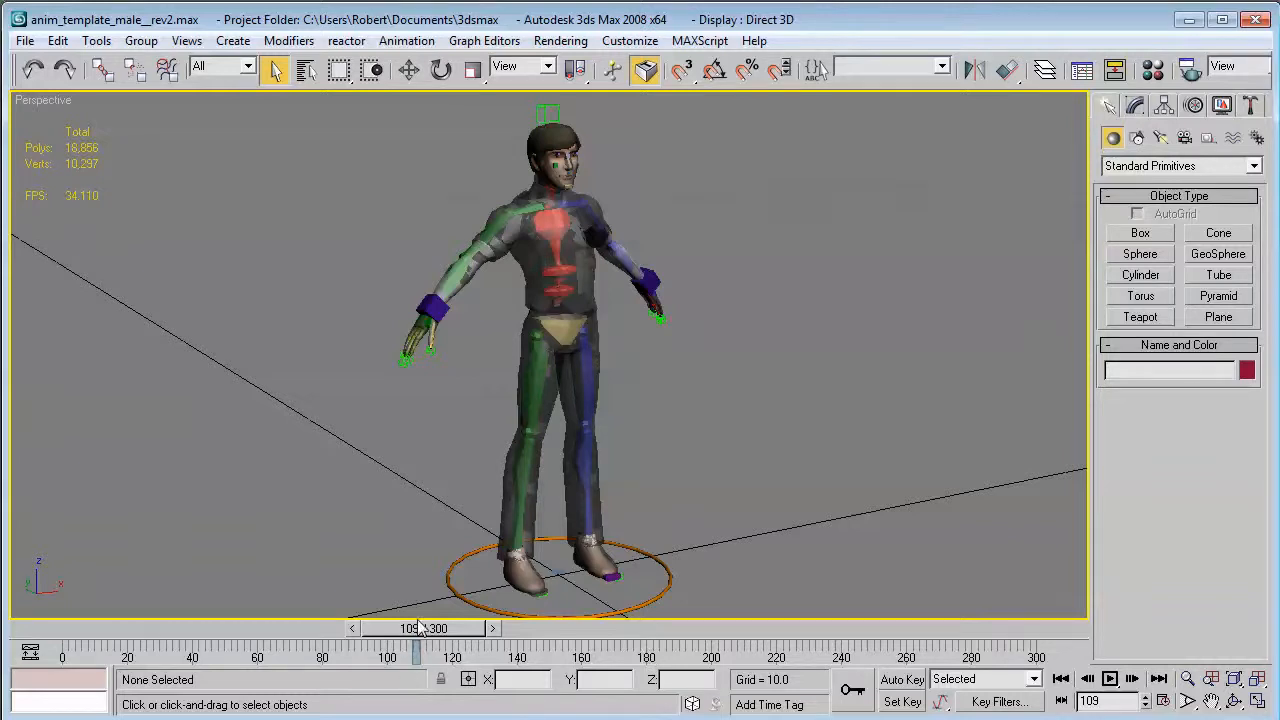
drag(418, 628, 62, 662)
click(1112, 687)
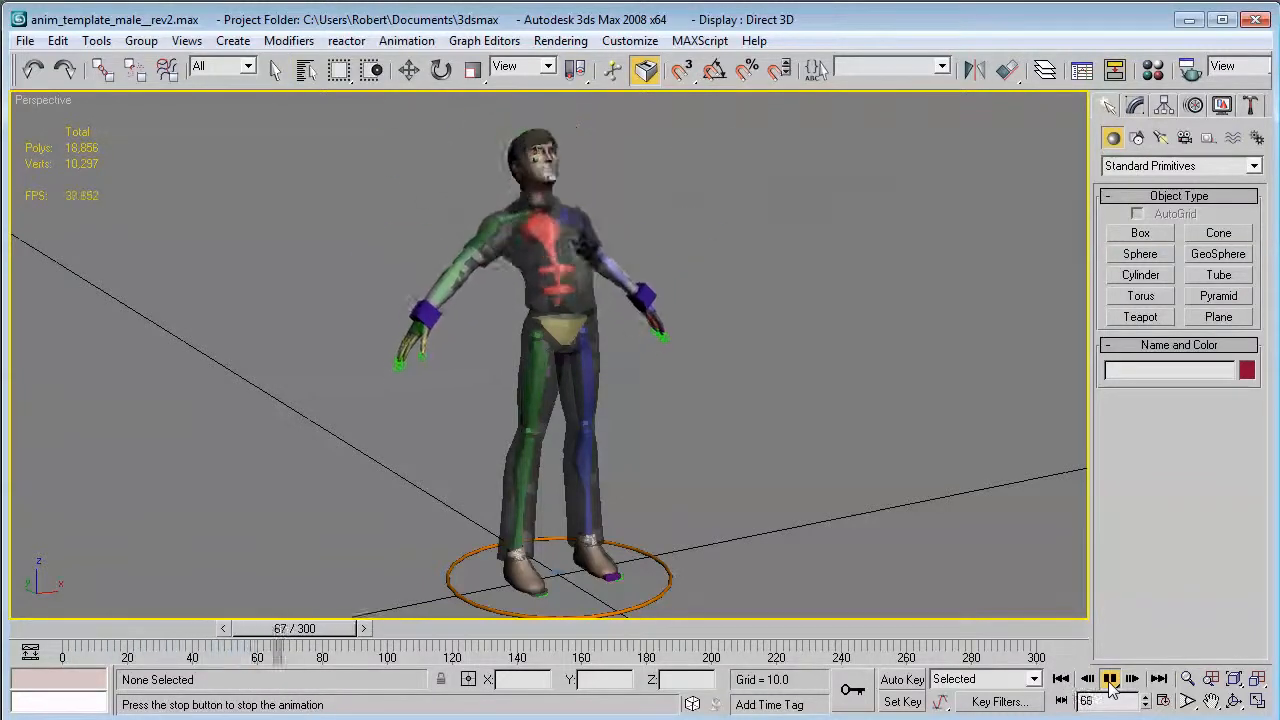
click(1110, 680)
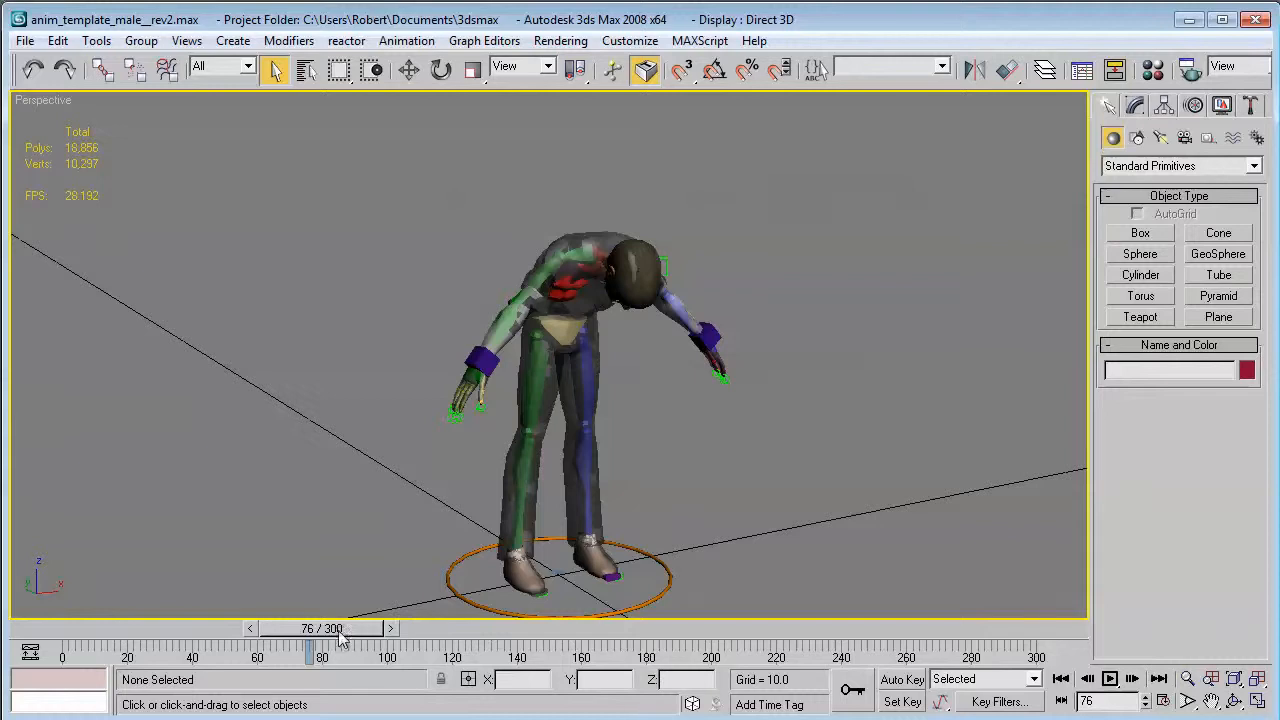
Play the animation from frame 40 and scrub it back through frame 60 to frame 0.
drag(340, 640, 230, 681)
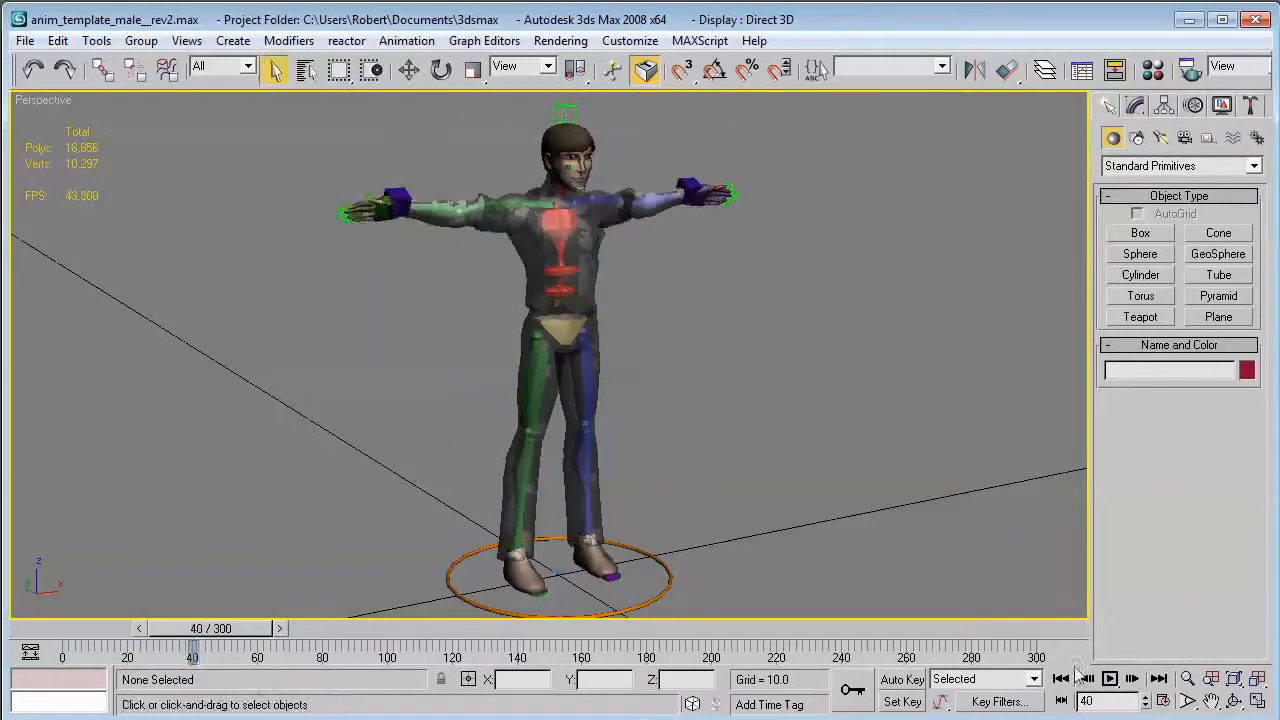
click(1109, 679)
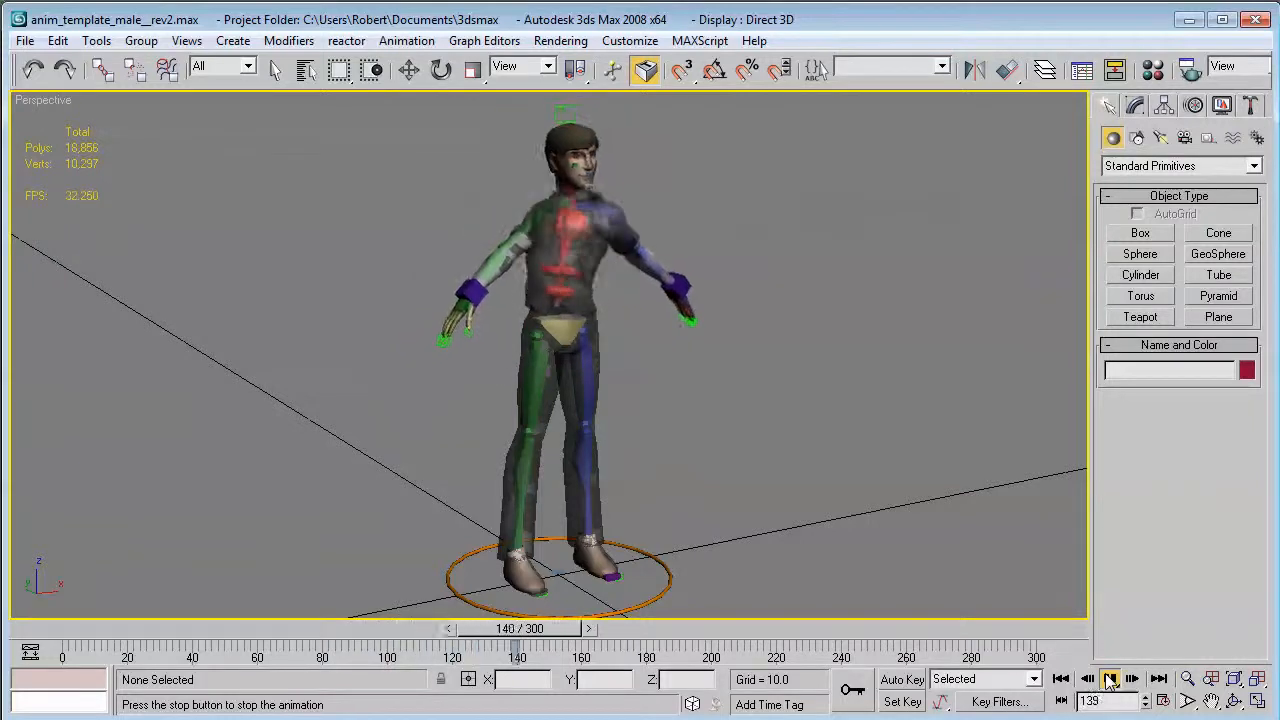
click(1109, 679)
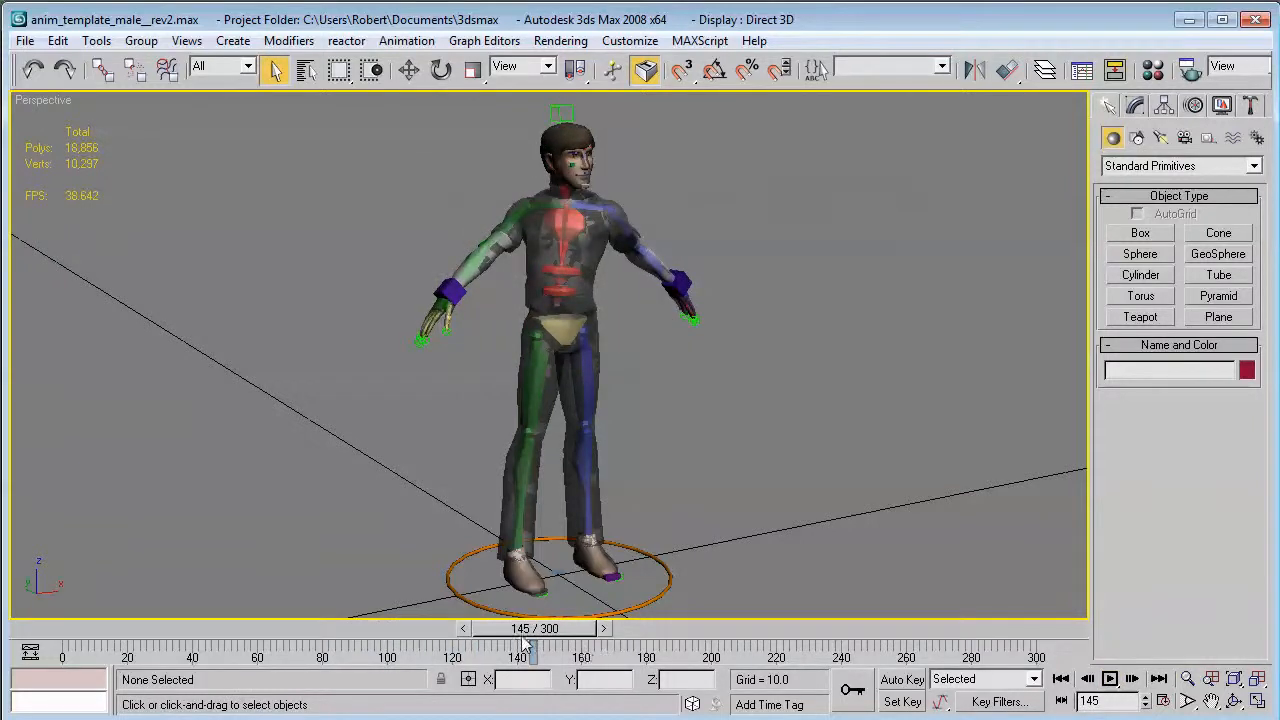
drag(530, 630, 261, 644)
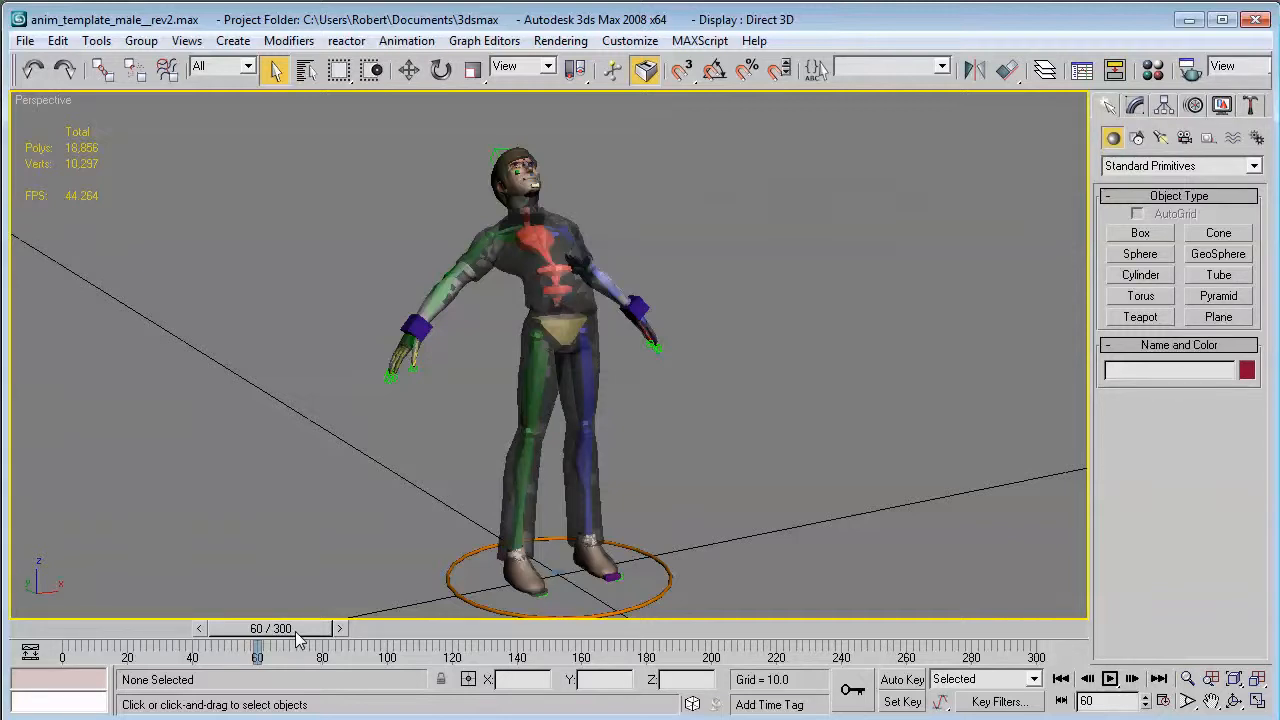
drag(297, 640, 65, 640)
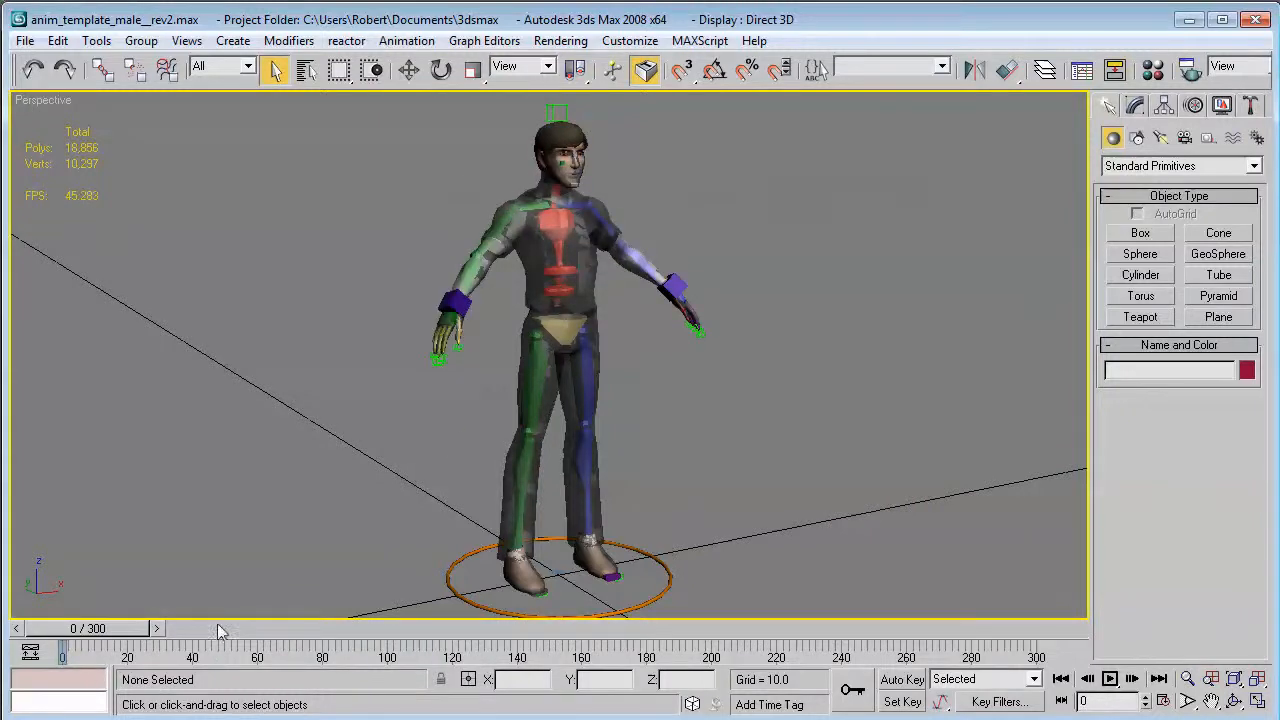
Shorten the active time range to frames 0–166 and scrub through the start of the animation.
ctrl+alt+right_drag(245, 658, 700, 652)
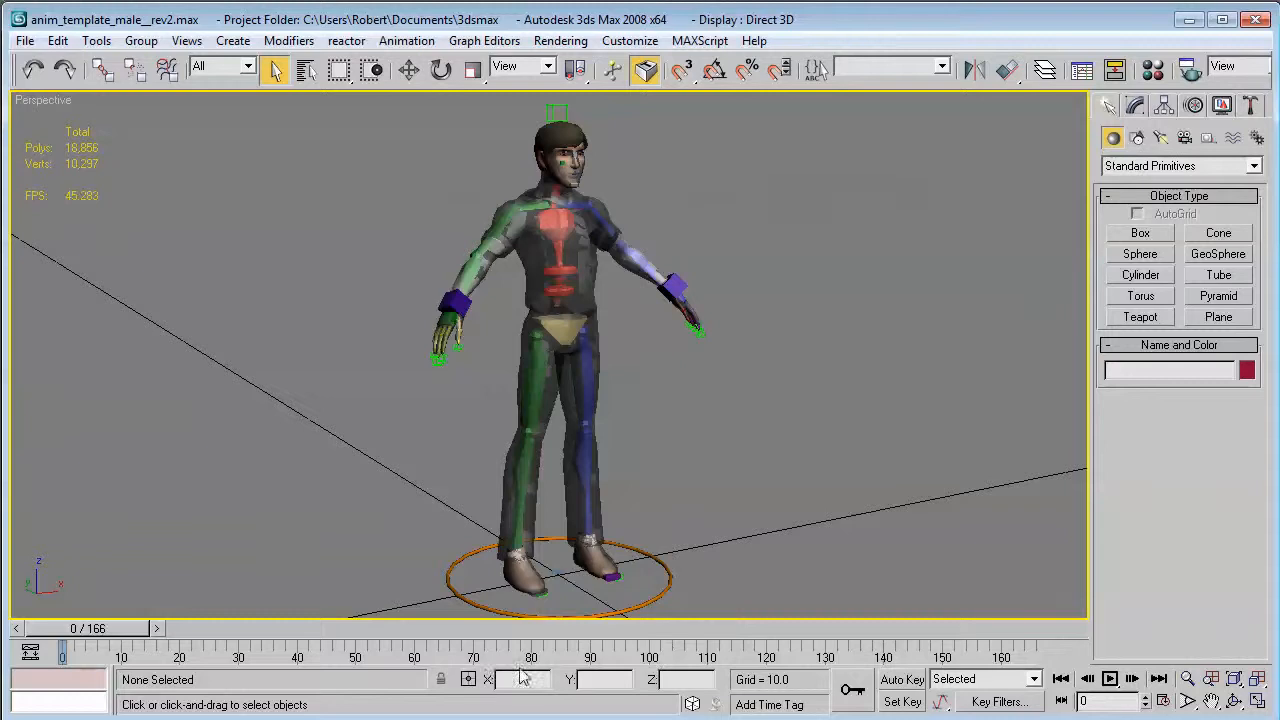
mouse_move(530, 672)
ctrl+alt+mouse_down()
mouse_move(557, 668)
mouse_move(528, 668)
ctrl+alt+mouse_up()
mouse_move(540, 660)
ctrl+alt+middle_down()
mouse_move(615, 652)
mouse_move(548, 652)
ctrl+alt+middle_up()
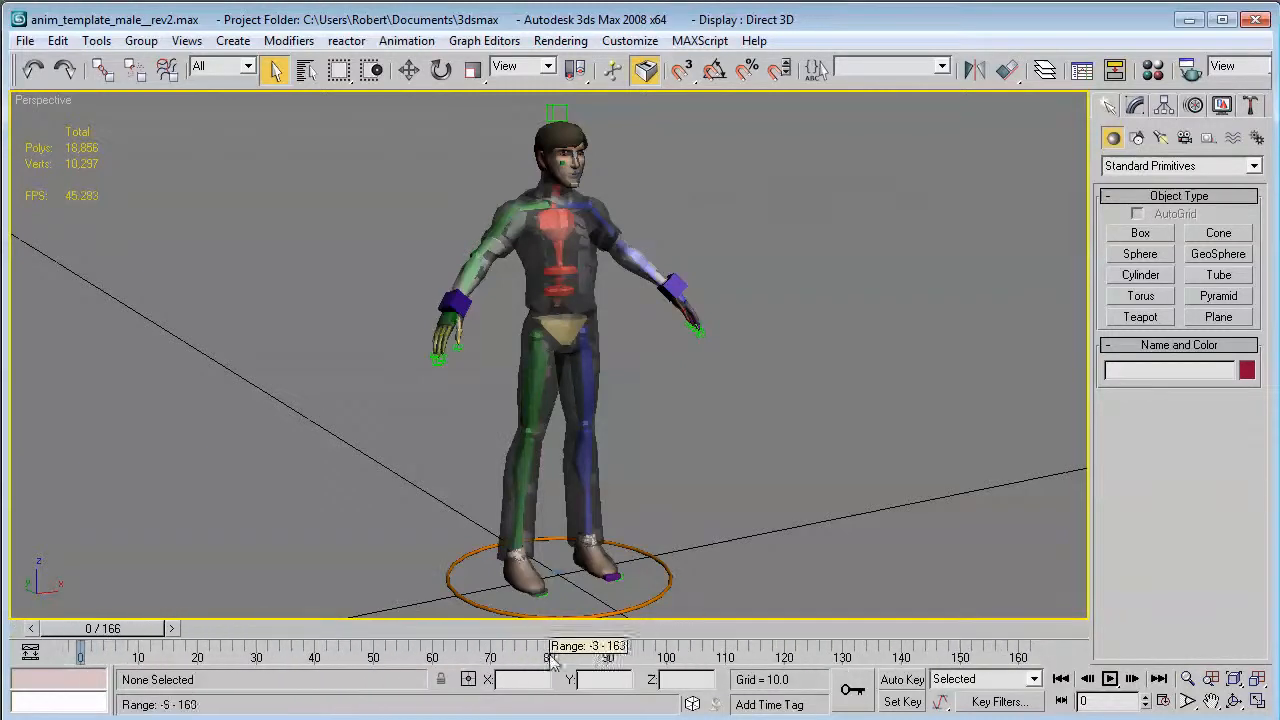
drag(120, 628, 345, 657)
mouse_move(345, 657)
ctrl+alt+middle_down()
mouse_move(388, 657)
mouse_move(370, 657)
ctrl+alt+middle_up()
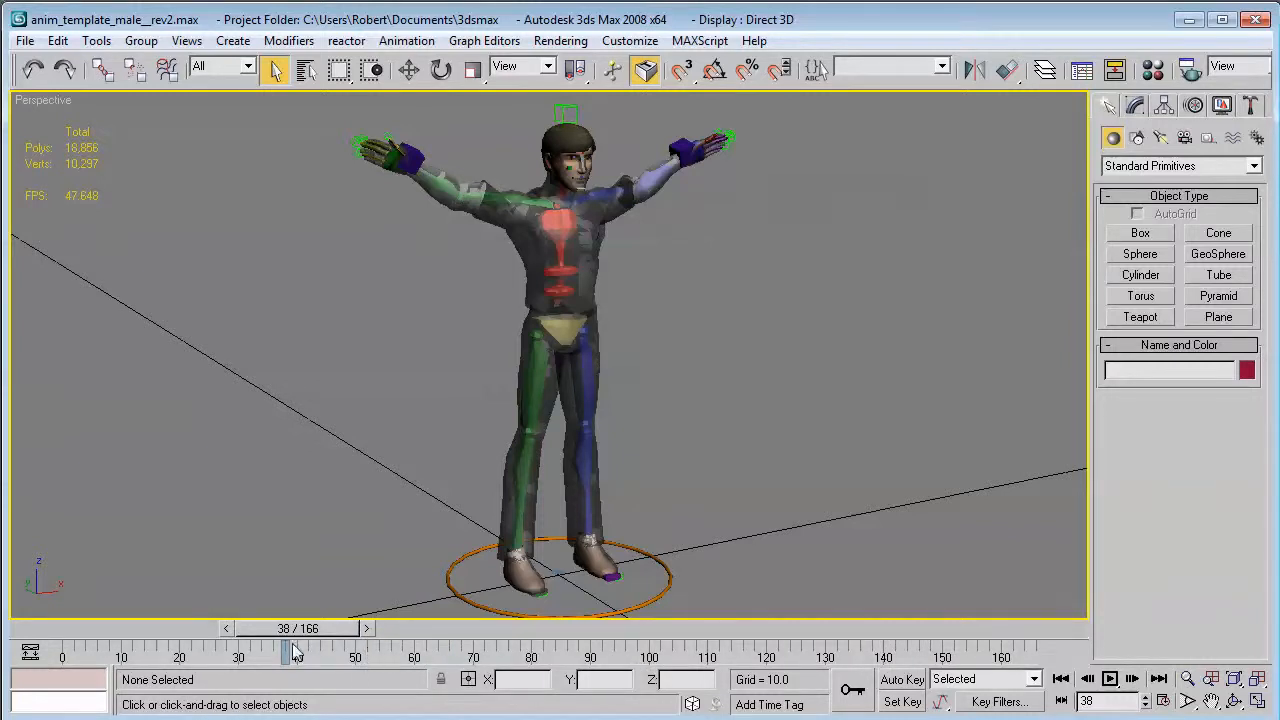
drag(312, 630, 216, 667)
Shorten the active time range to frames 0–60 and play that section of the animation.
ctrl+alt+right_drag(566, 640, 985, 655)
click(1109, 679)
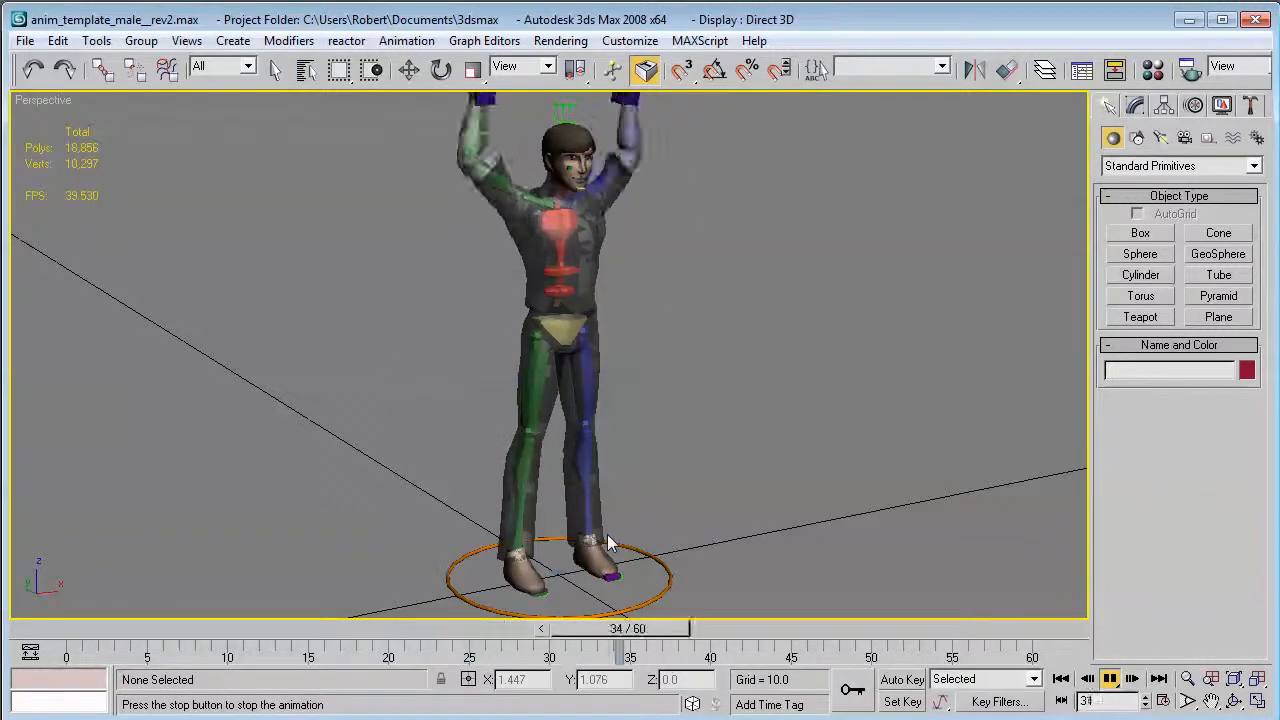
key(/)
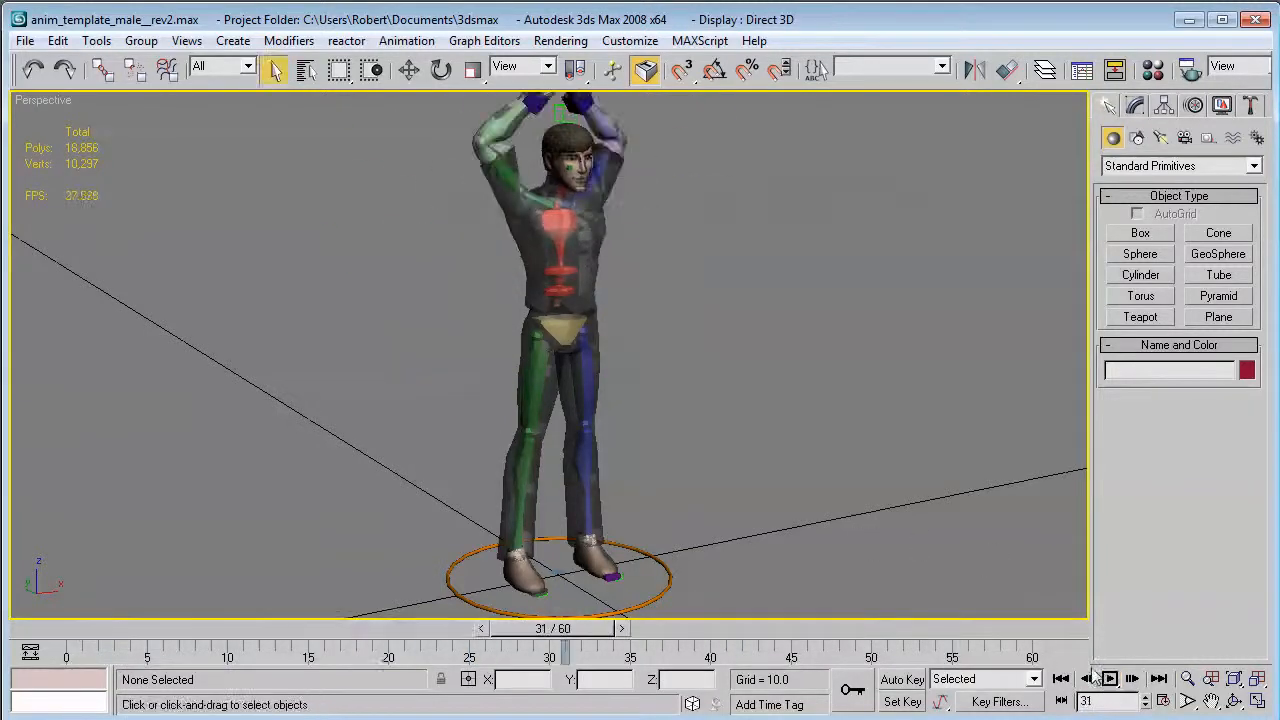
Extend the active time range to frames 0–300 and set the current frame to 60.
ctrl+alt+right_drag(885, 655, 244, 655)
ctrl+alt+right_drag(760, 646, 293, 648)
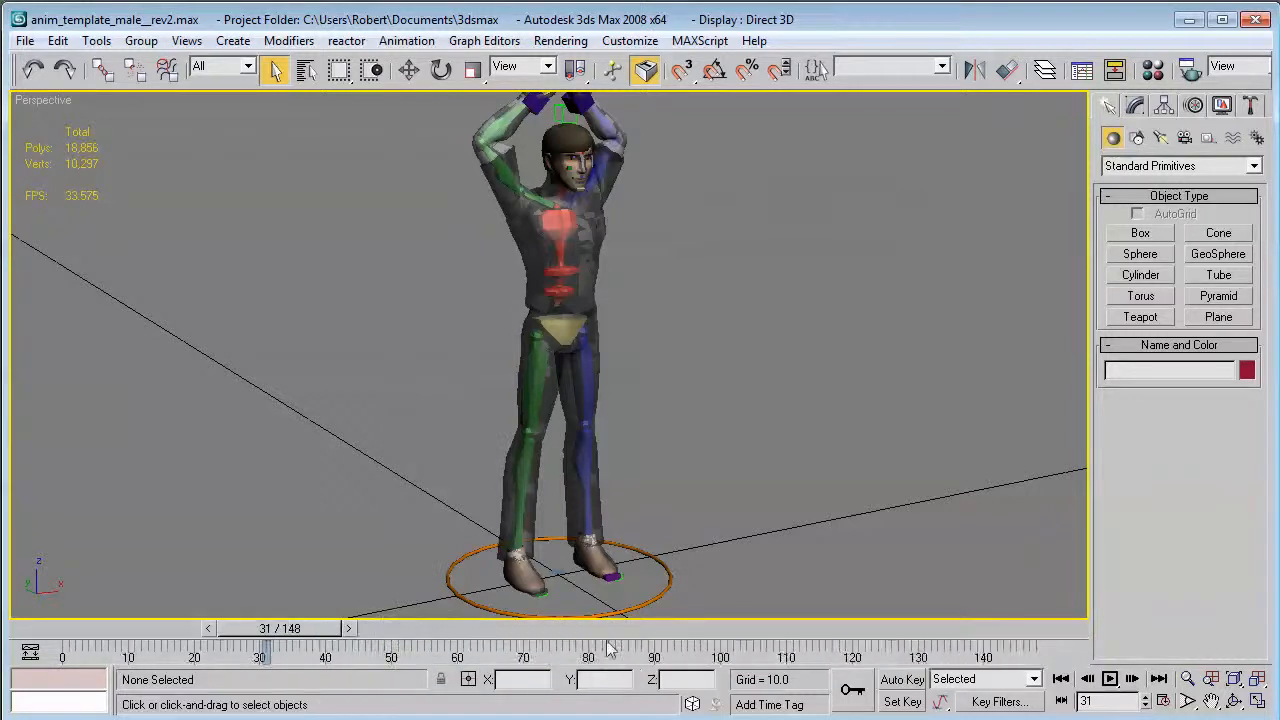
ctrl+alt+right_drag(609, 644, 214, 661)
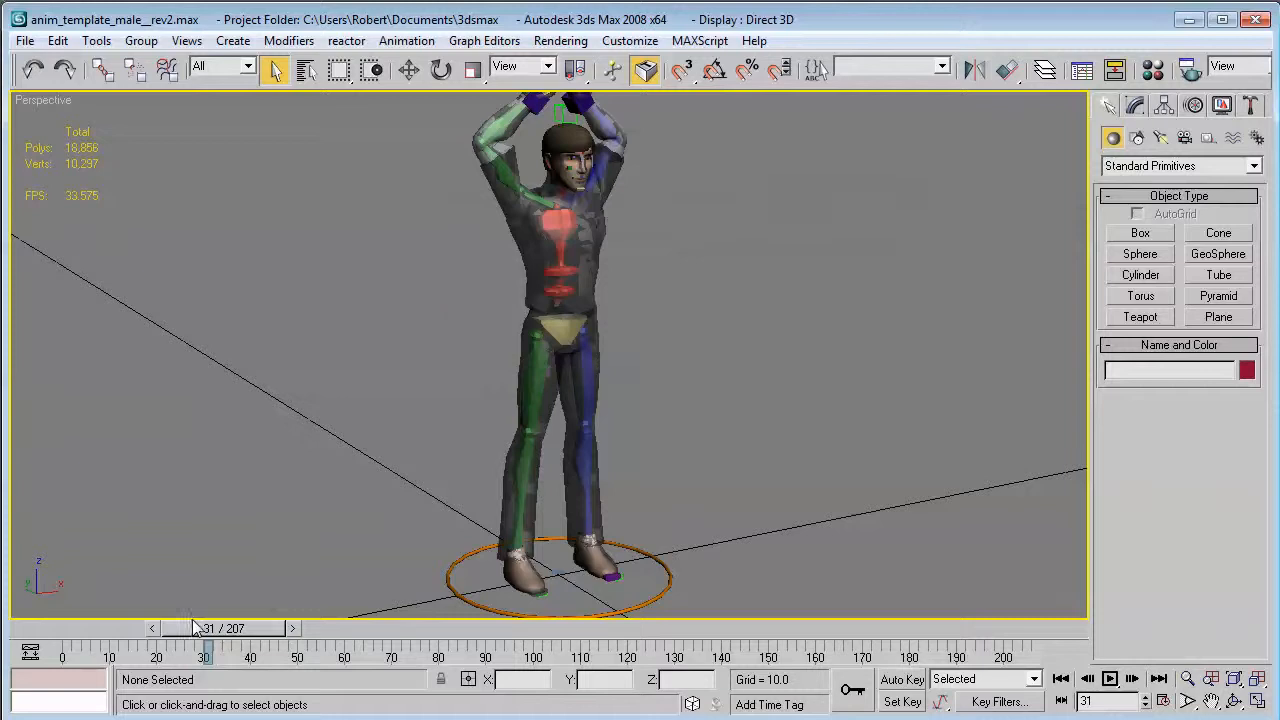
drag(197, 627, 331, 659)
ctrl+alt+right_drag(735, 663, 302, 645)
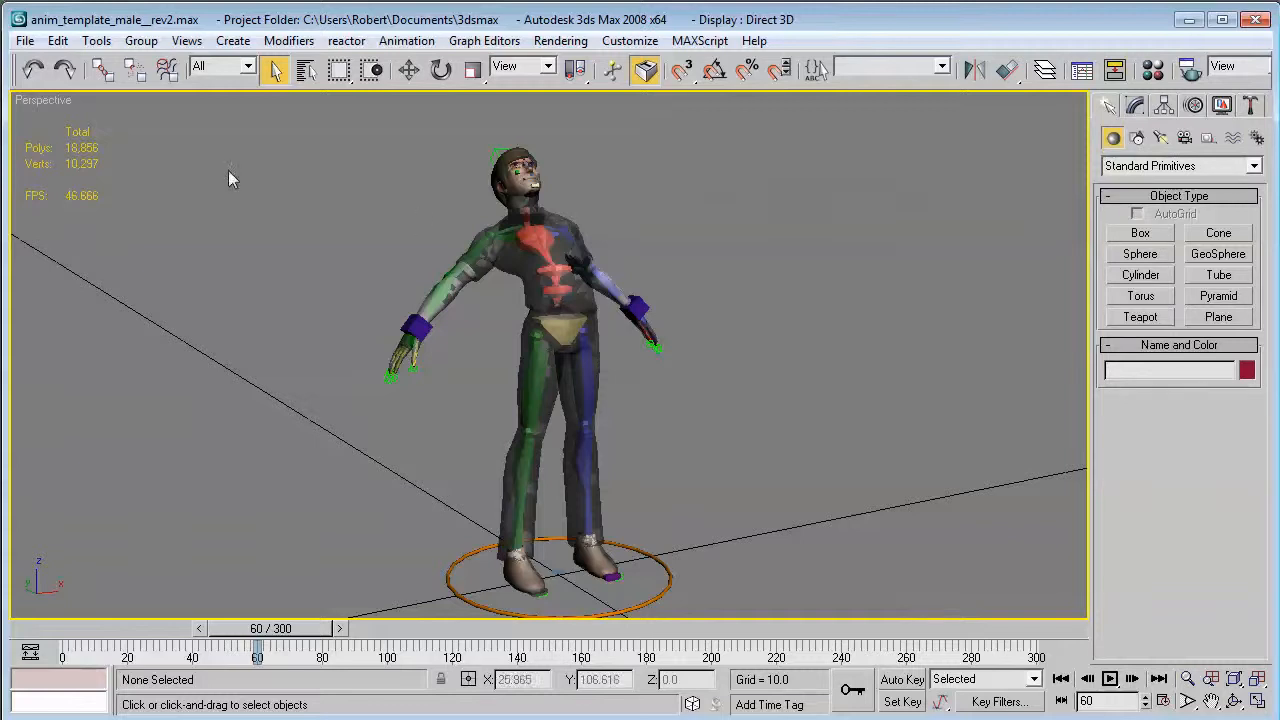
Start exporting the scene to the export folder with OpenCOLLADA (*.DAE) as the file type.
click(24, 41)
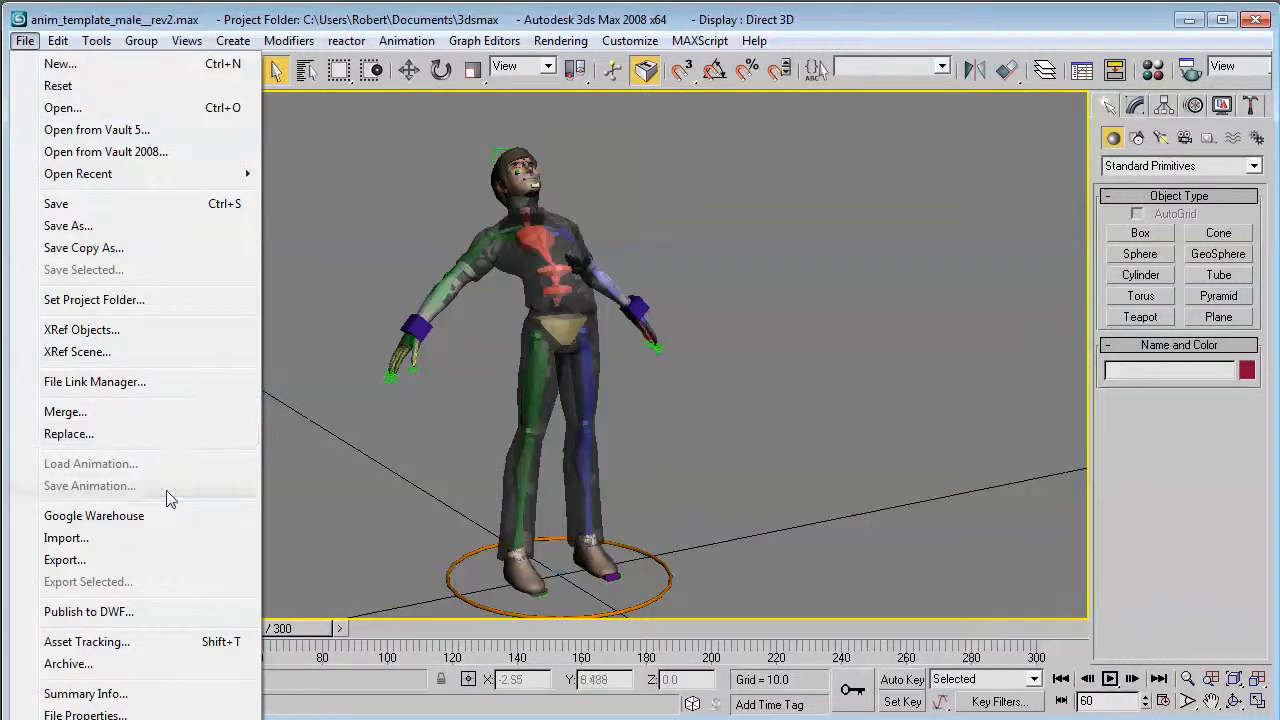
click(168, 557)
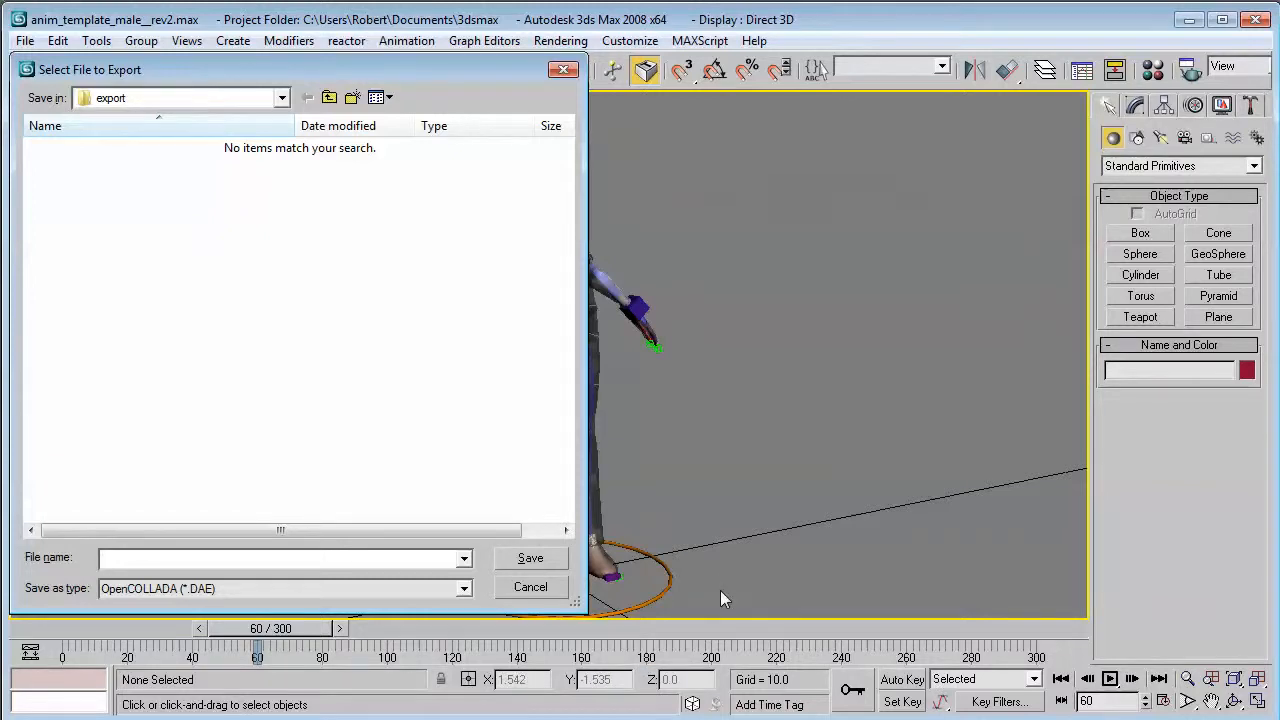
click(425, 588)
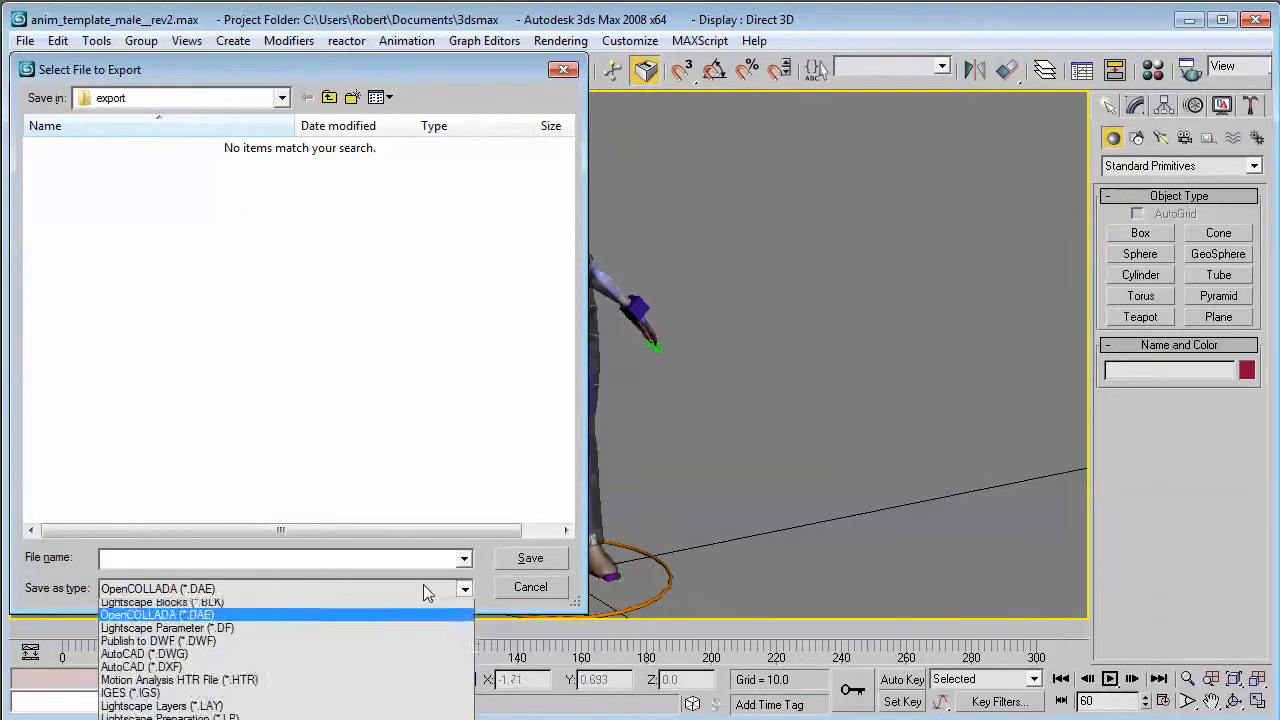
click(298, 673)
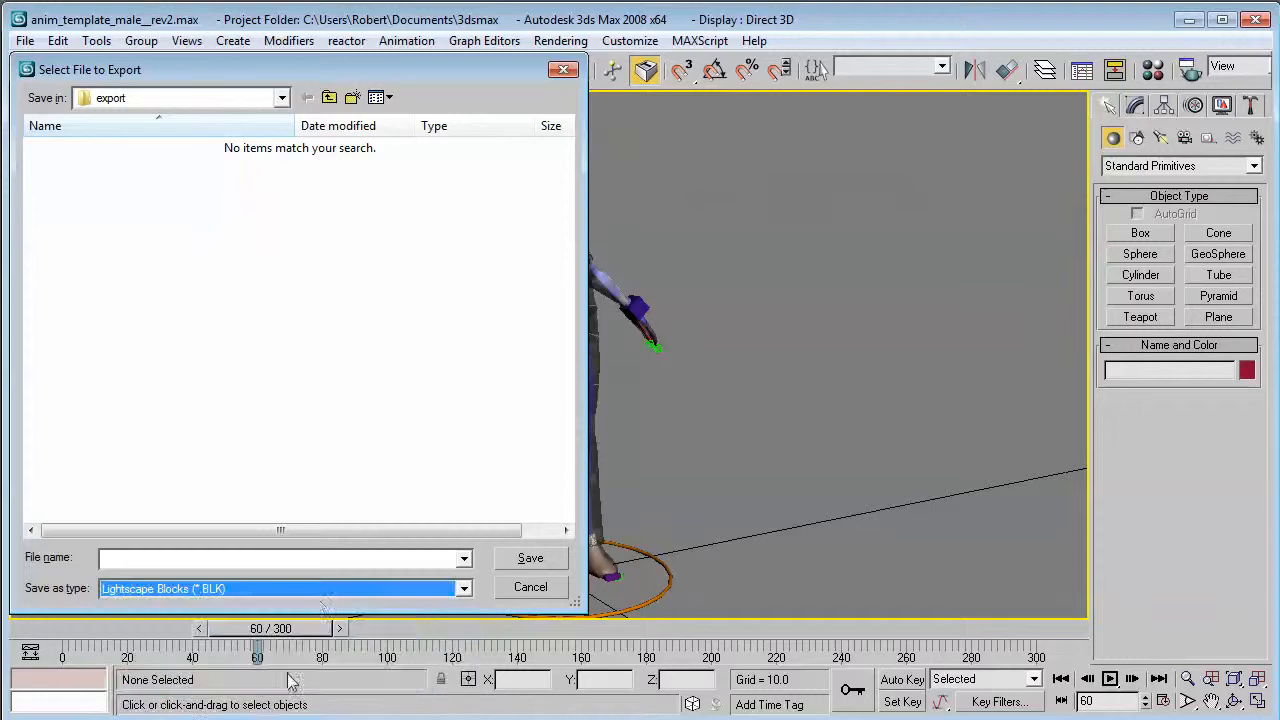
click(298, 589)
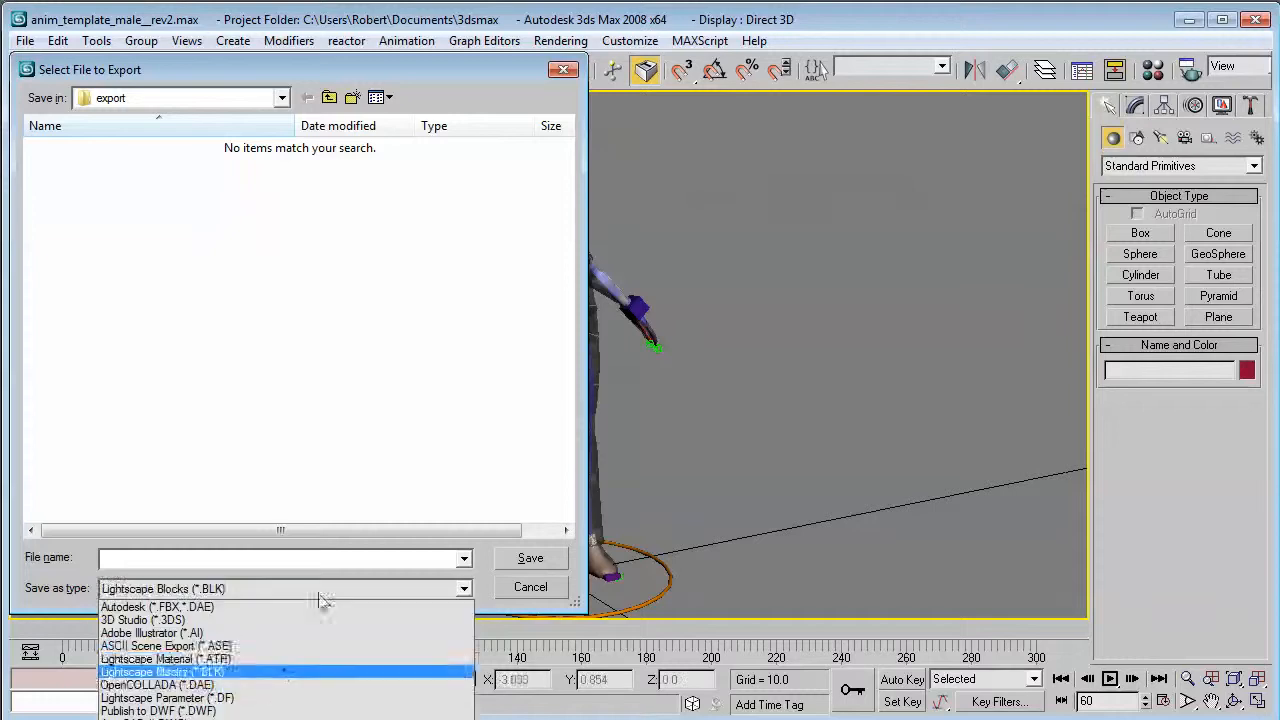
click(219, 685)
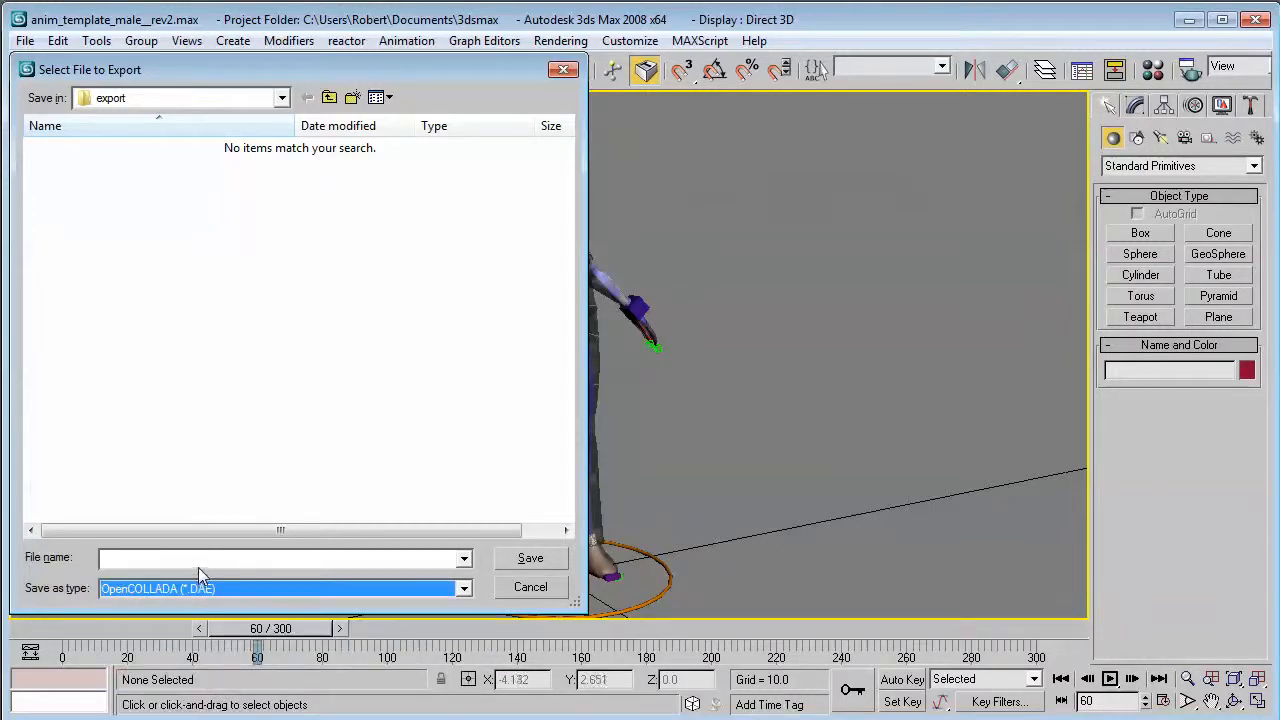
Name the export file SomeAnimation and proceed to the OpenCOLLADA export options.
click(228, 557)
text(Soim)
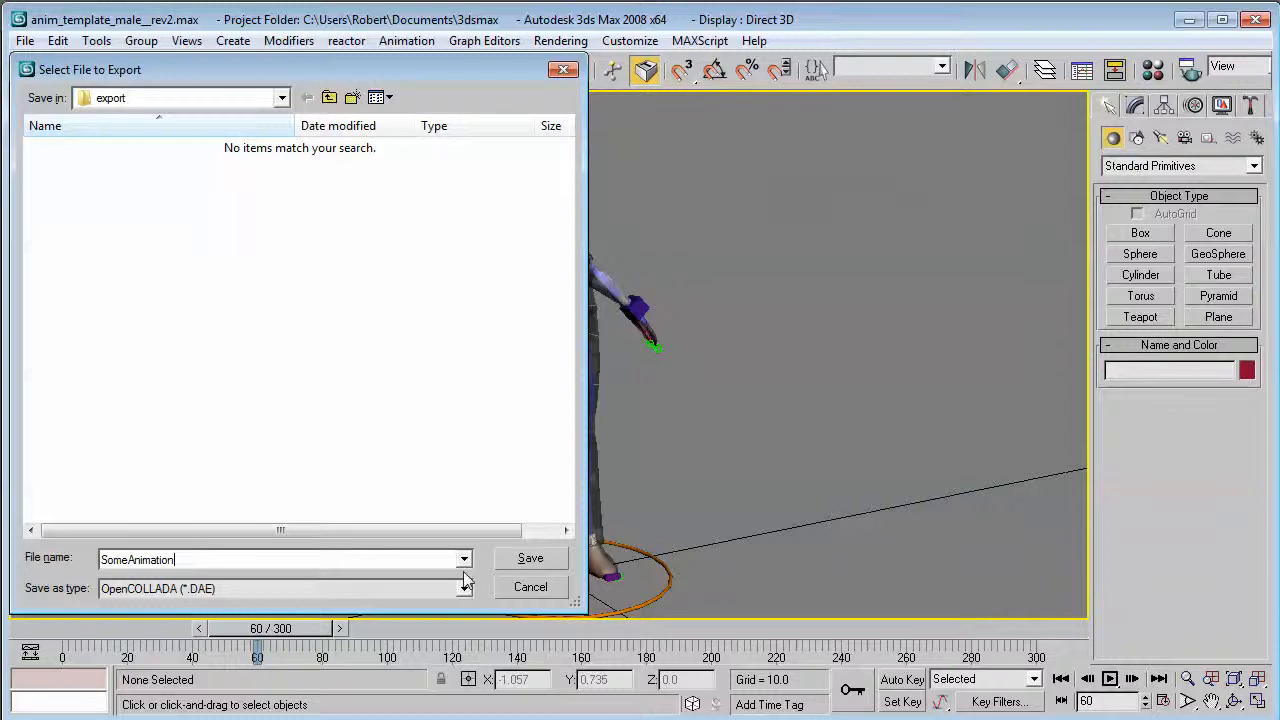
click(530, 558)
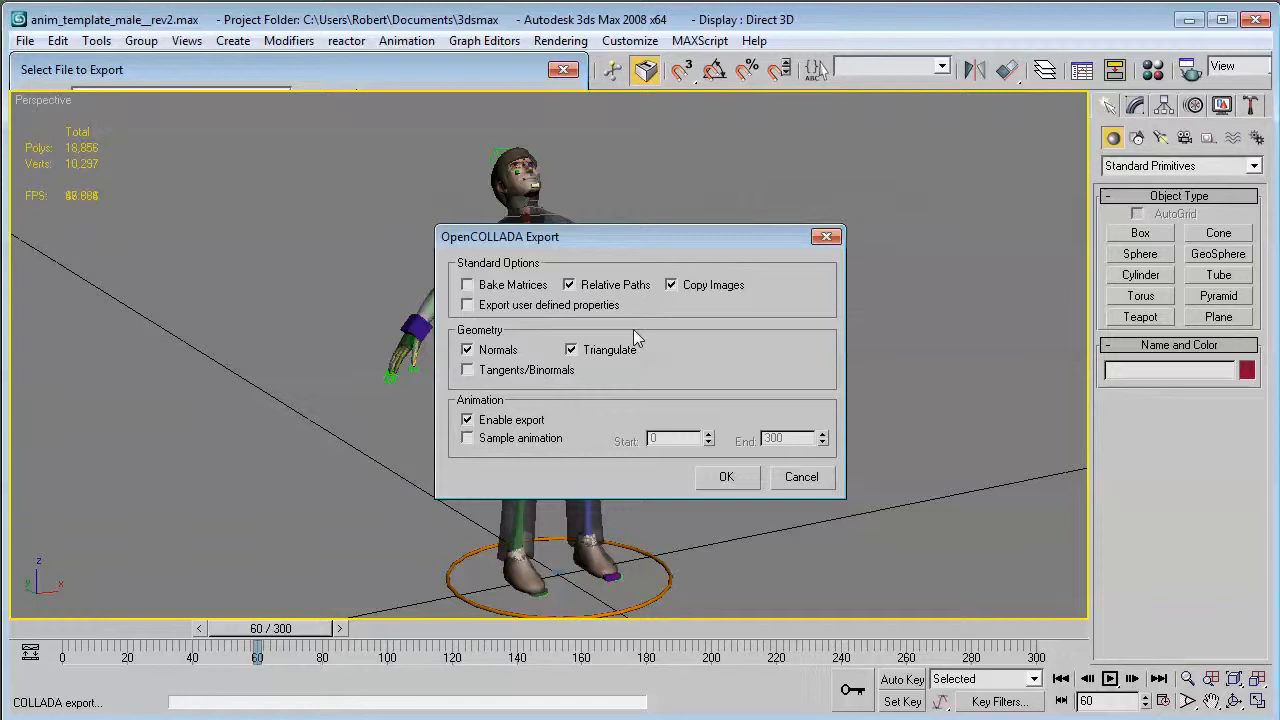
Set the animation options and complete the OpenCOLLADA export with animation export enabled.
click(529, 441)
click(532, 442)
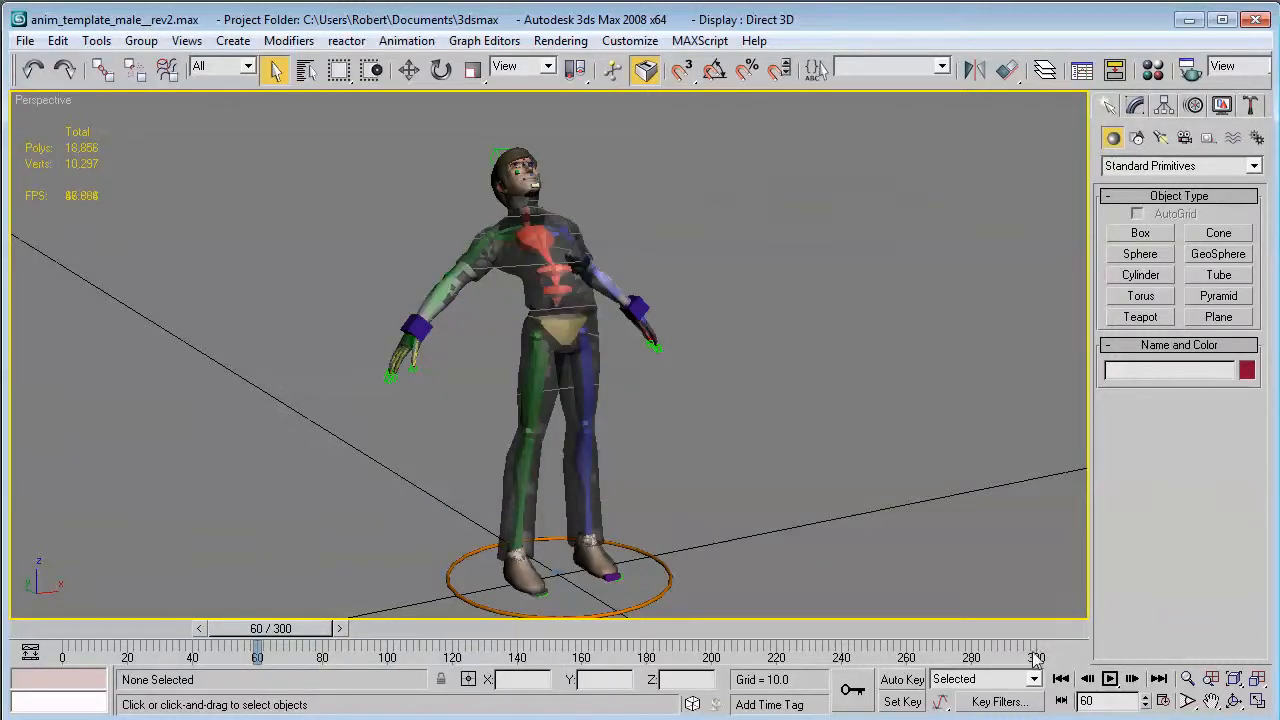
Select all entities in the scene to inspect their keyframes along the 0–300 timeline.
key(ctrl+a)
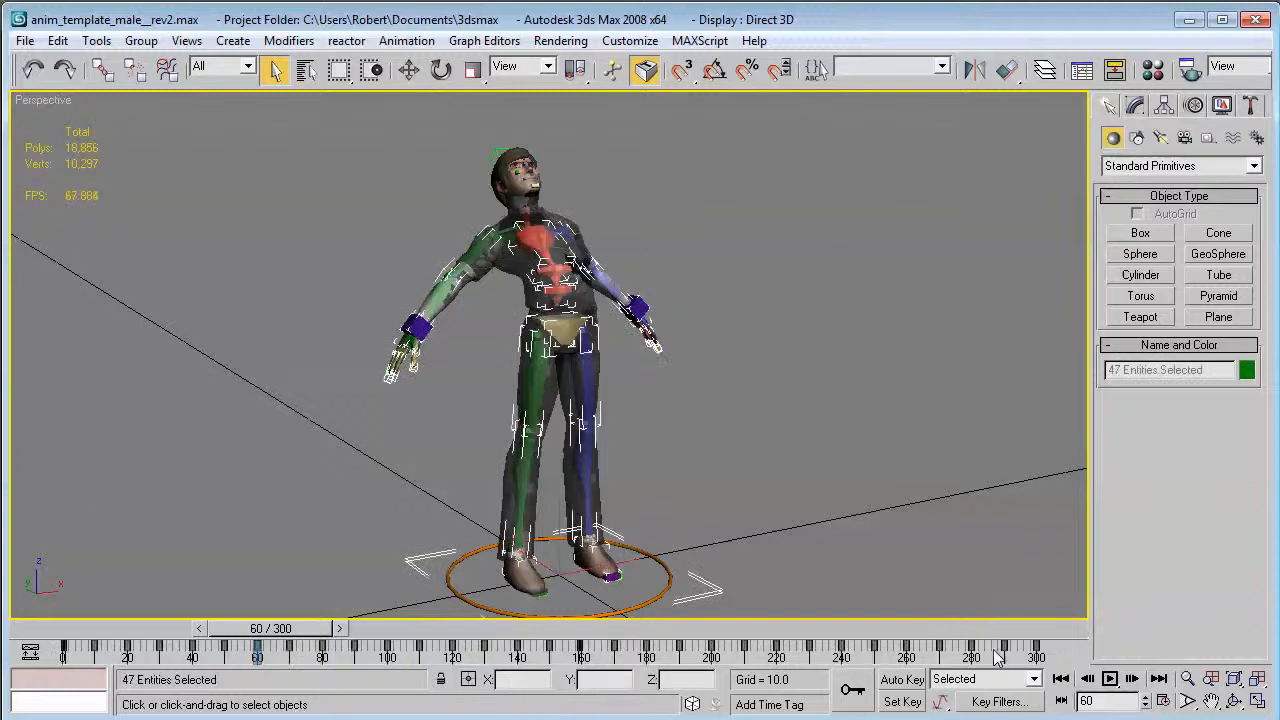
ctrl+alt+right_drag(1025, 655, 915, 655)
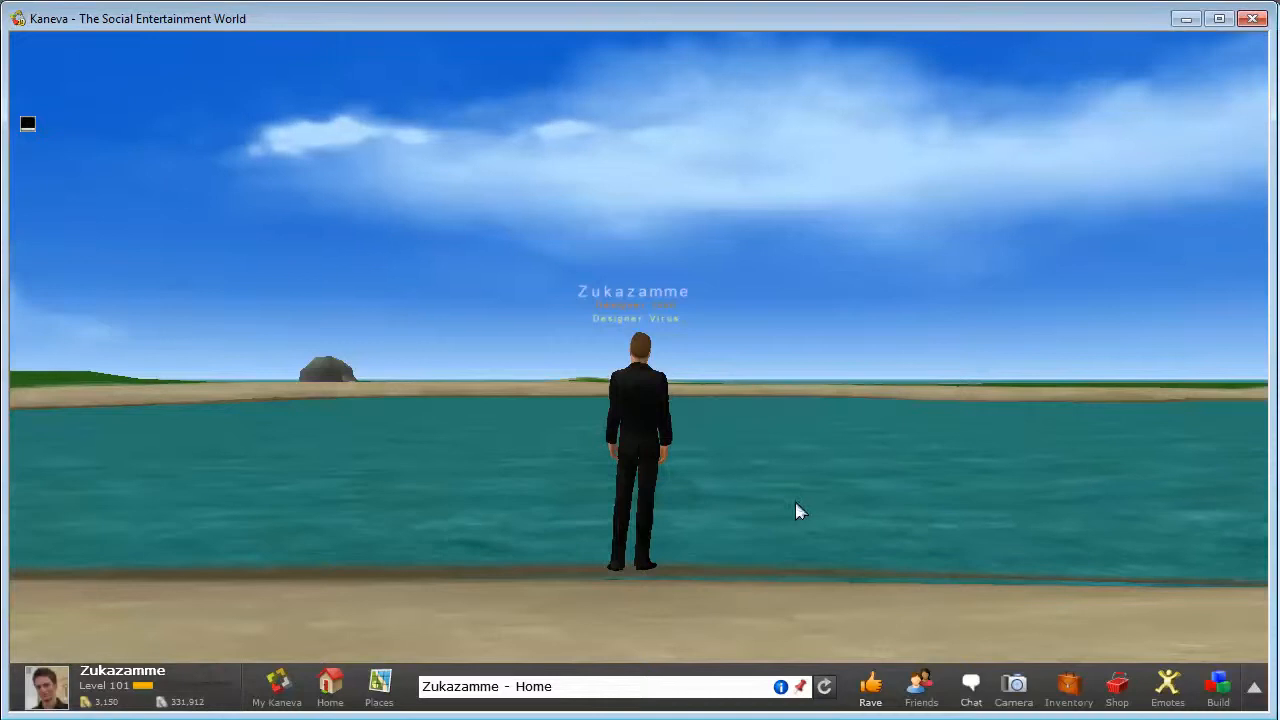
Switch to Kaneva, enter build mode with the Creator Toolbox open, and import SomeAnimation.DAE from the export folder as an animation.
click(1222, 692)
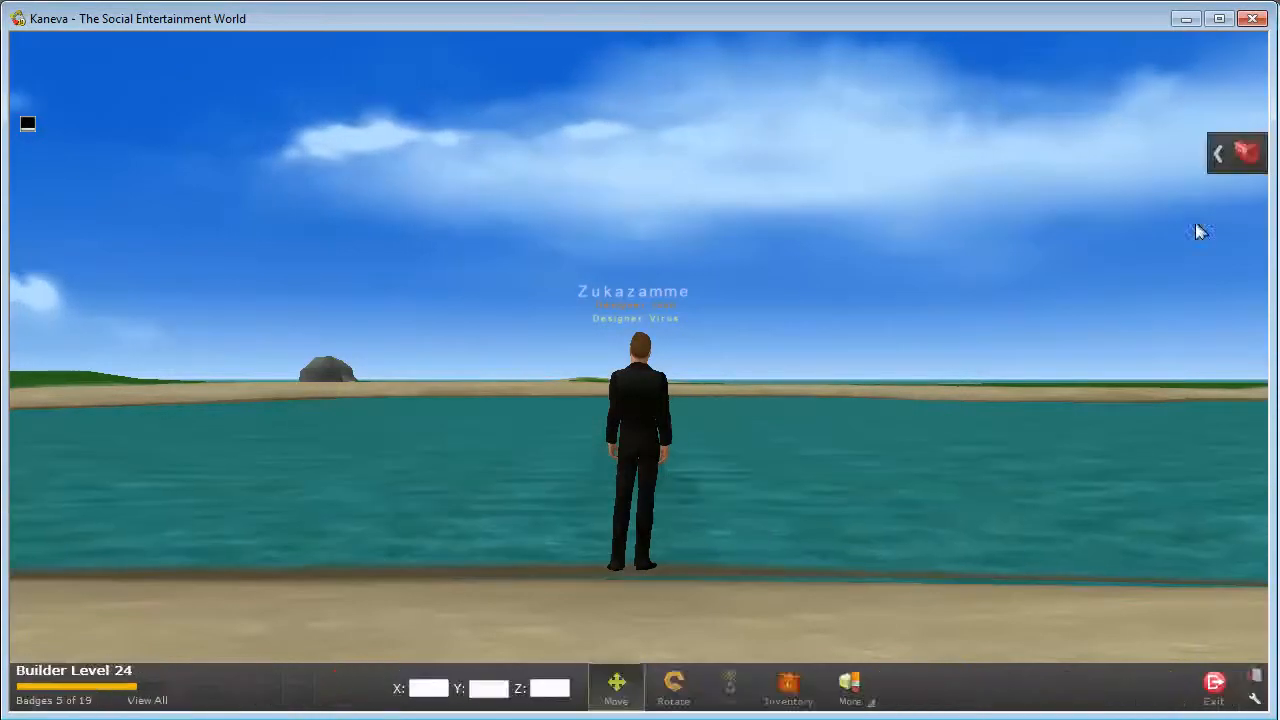
click(1222, 154)
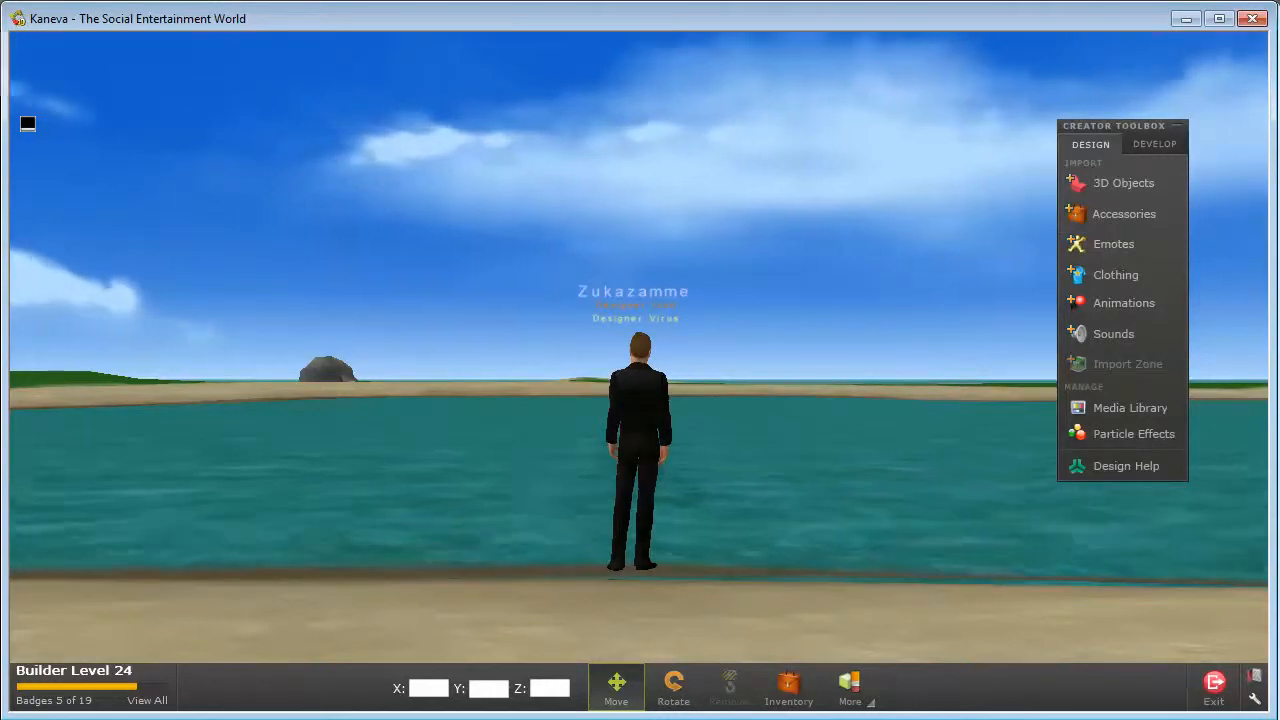
key(alt+Tab)
drag(473, 42, 1101, 57)
drag(926, 250, 646, 420)
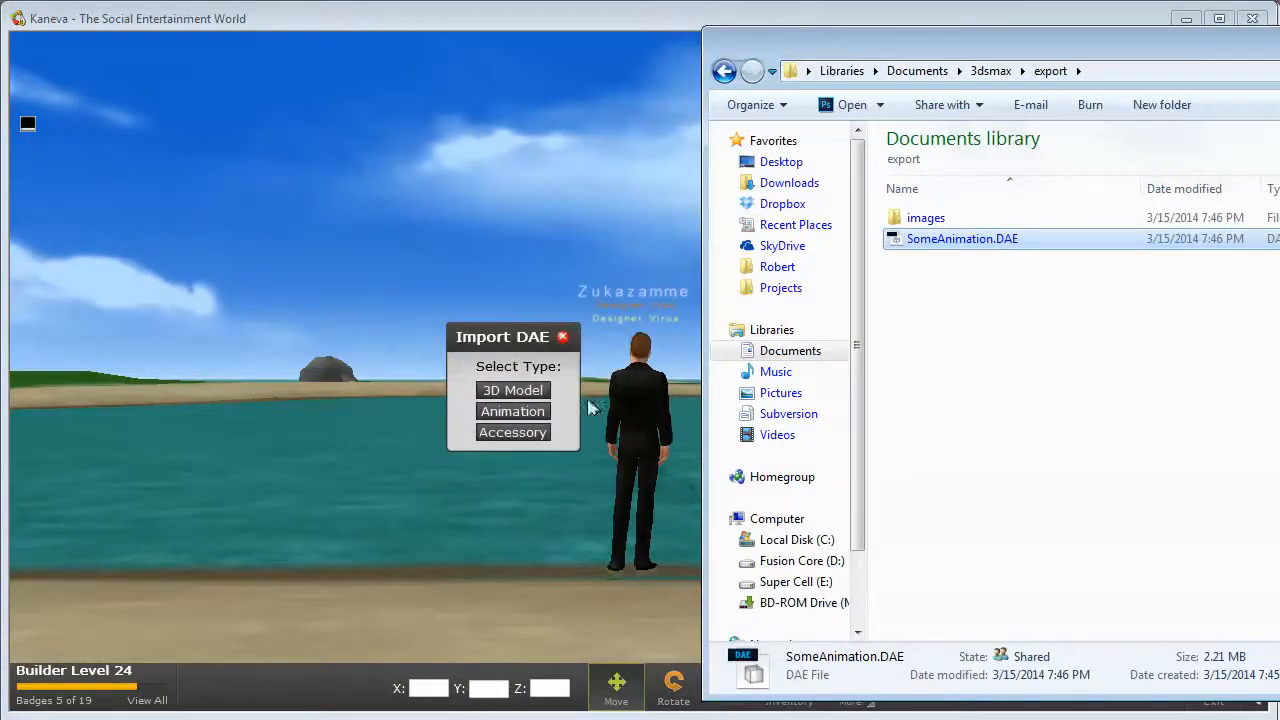
click(546, 414)
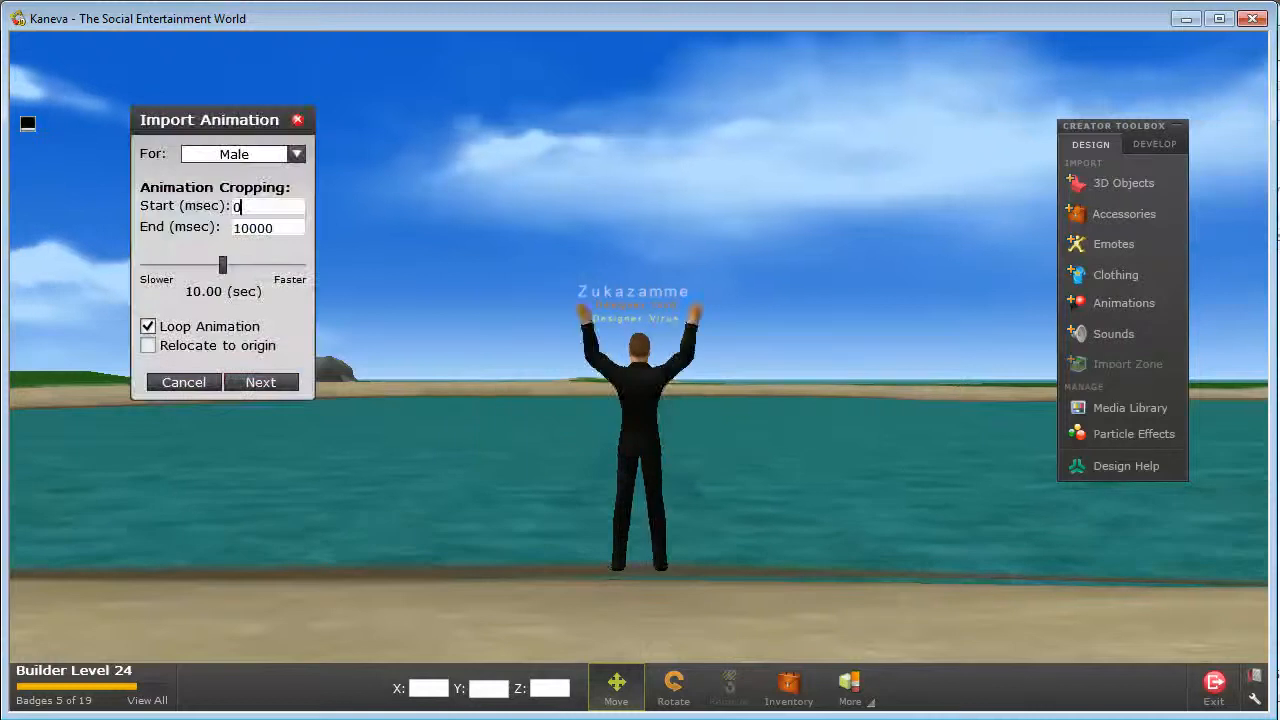
Set the start of the male animation's cropping to 2000 msec while previewing the avatar from the front.
right_drag(600, 380, 709, 321)
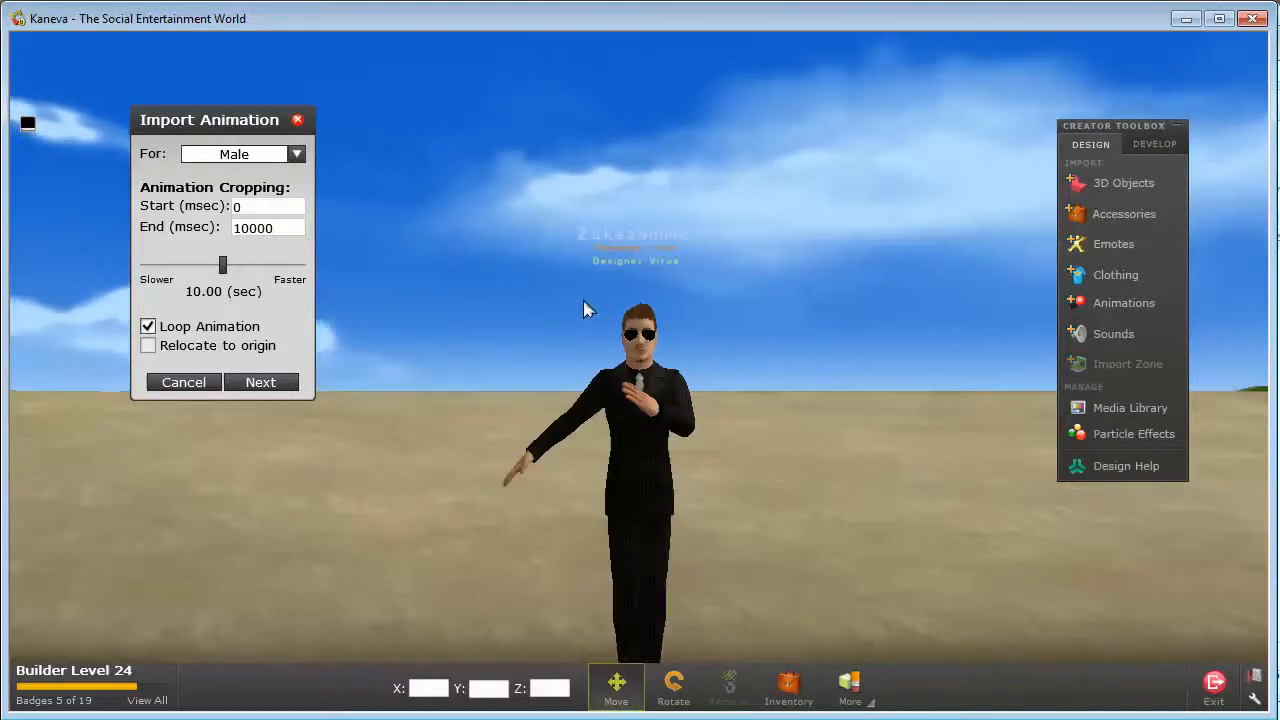
right_drag(586, 304, 605, 329)
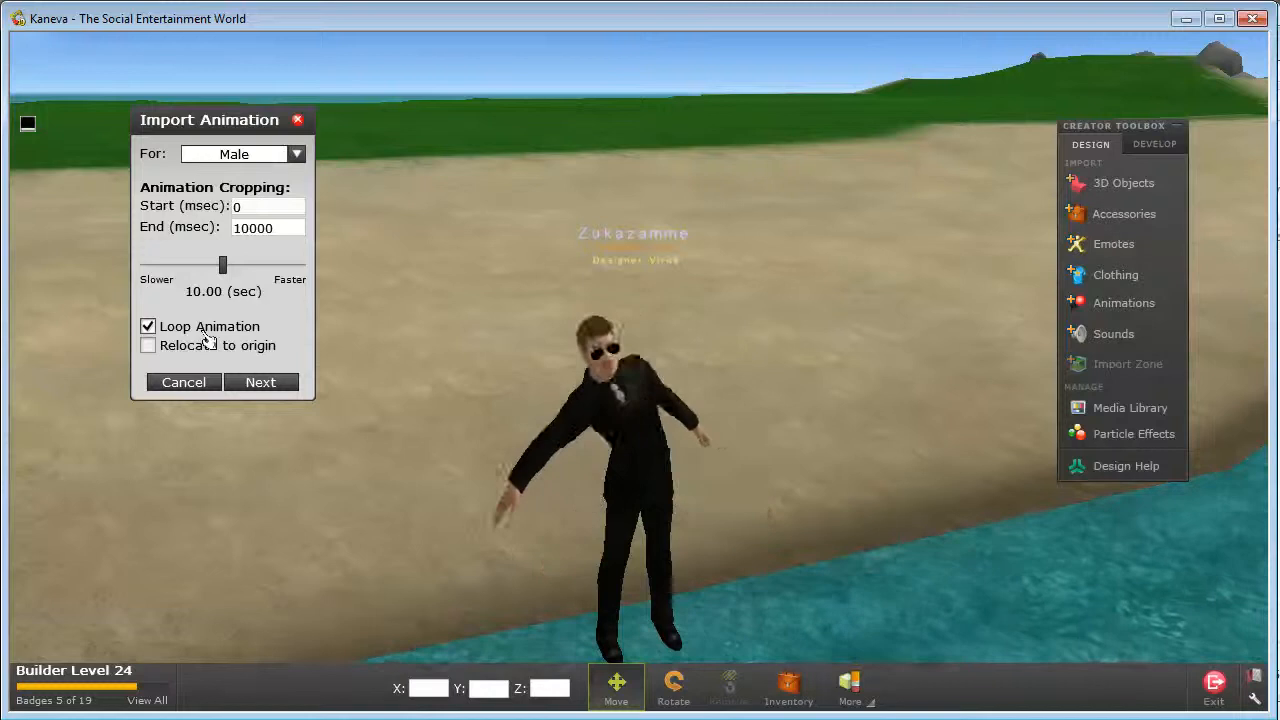
drag(243, 208, 215, 207)
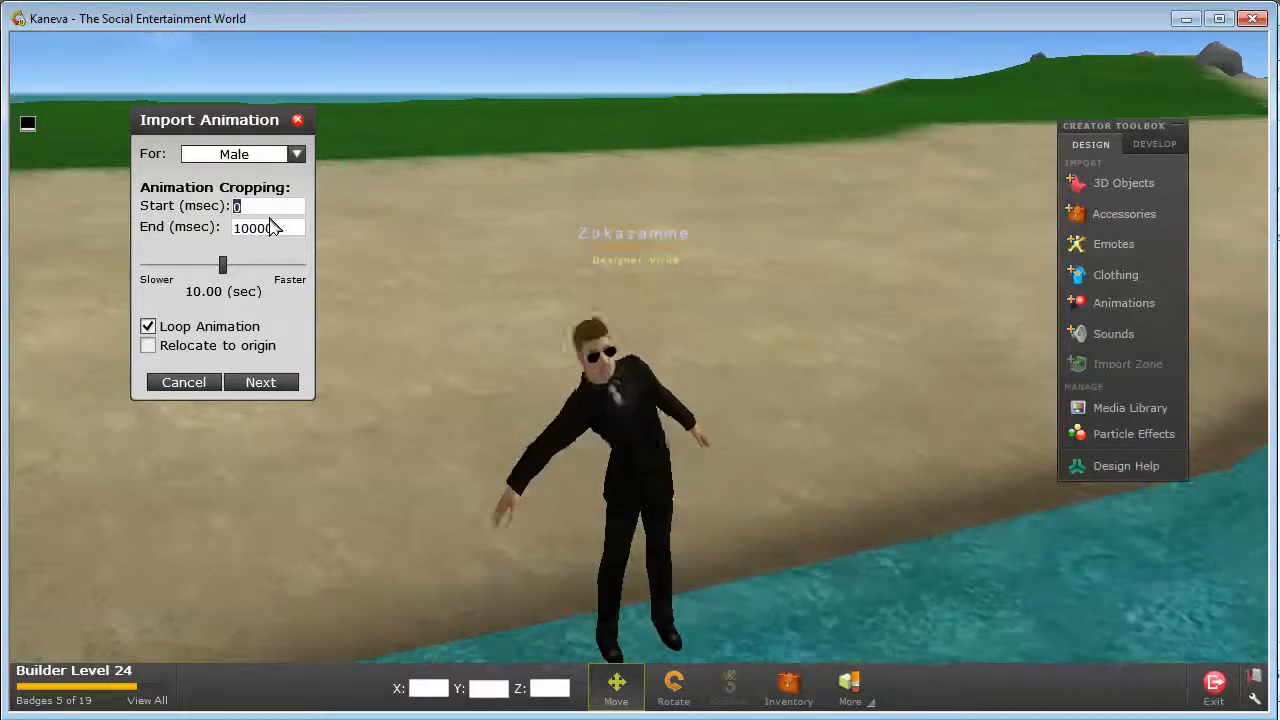
text(2000)
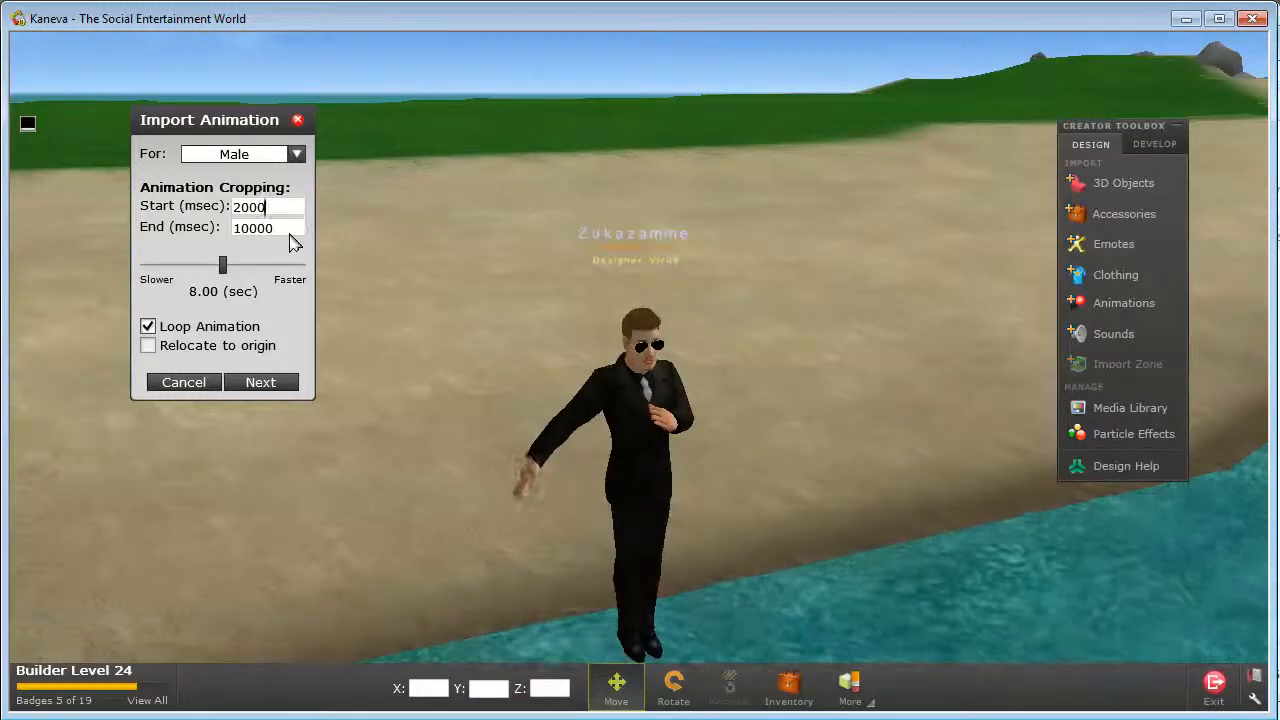
click(289, 233)
drag(271, 206, 232, 207)
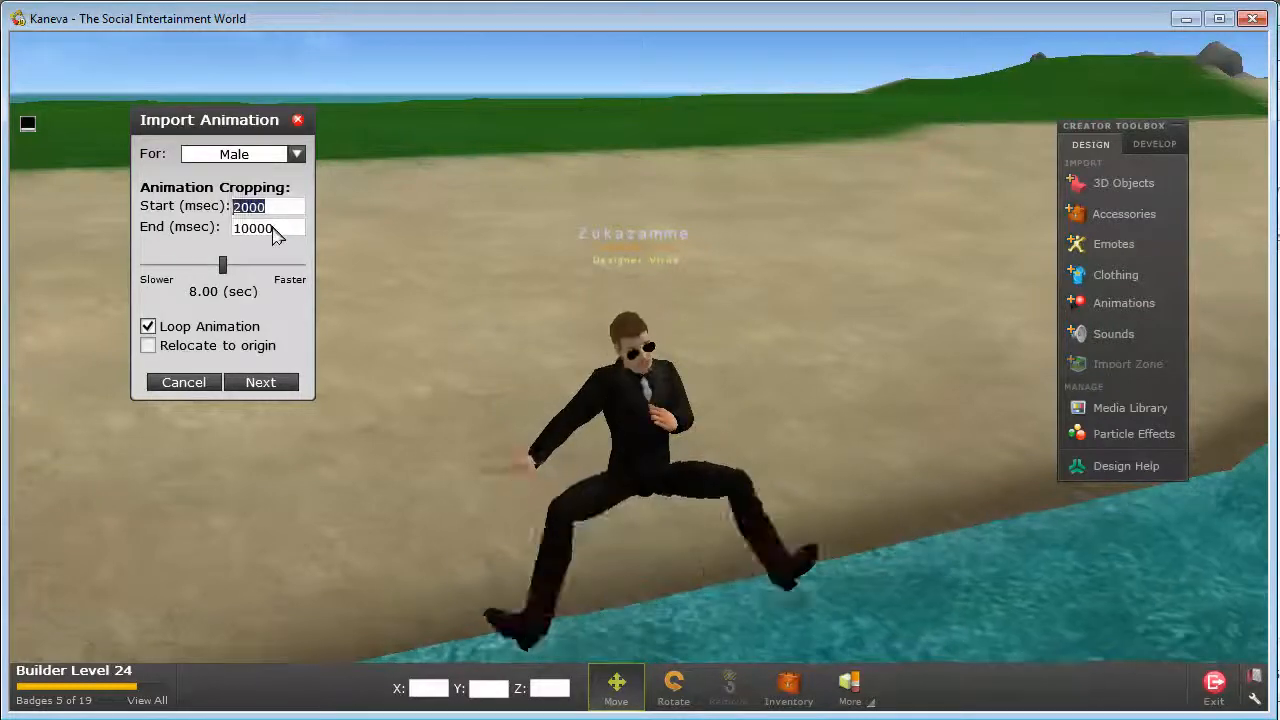
click(278, 228)
drag(278, 228, 222, 232)
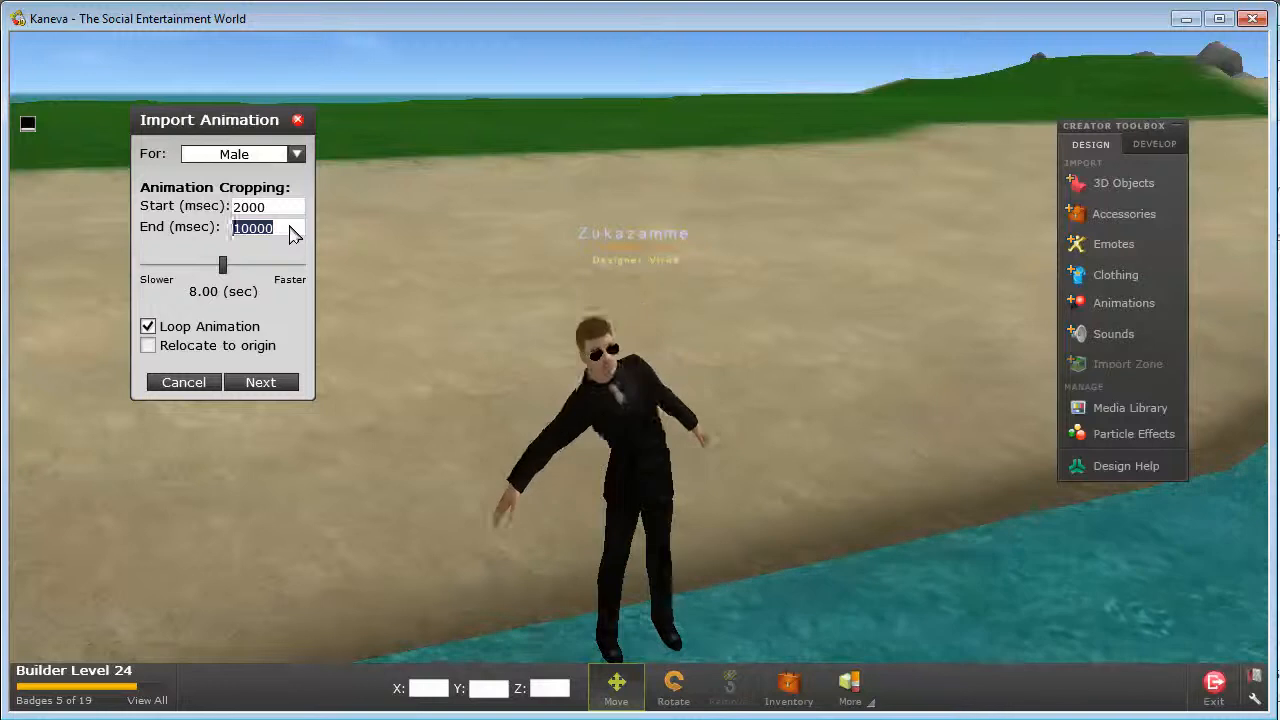
Leave the import at the Preview and Upload stage without submitting it and collapse the Creator Toolbox.
click(260, 382)
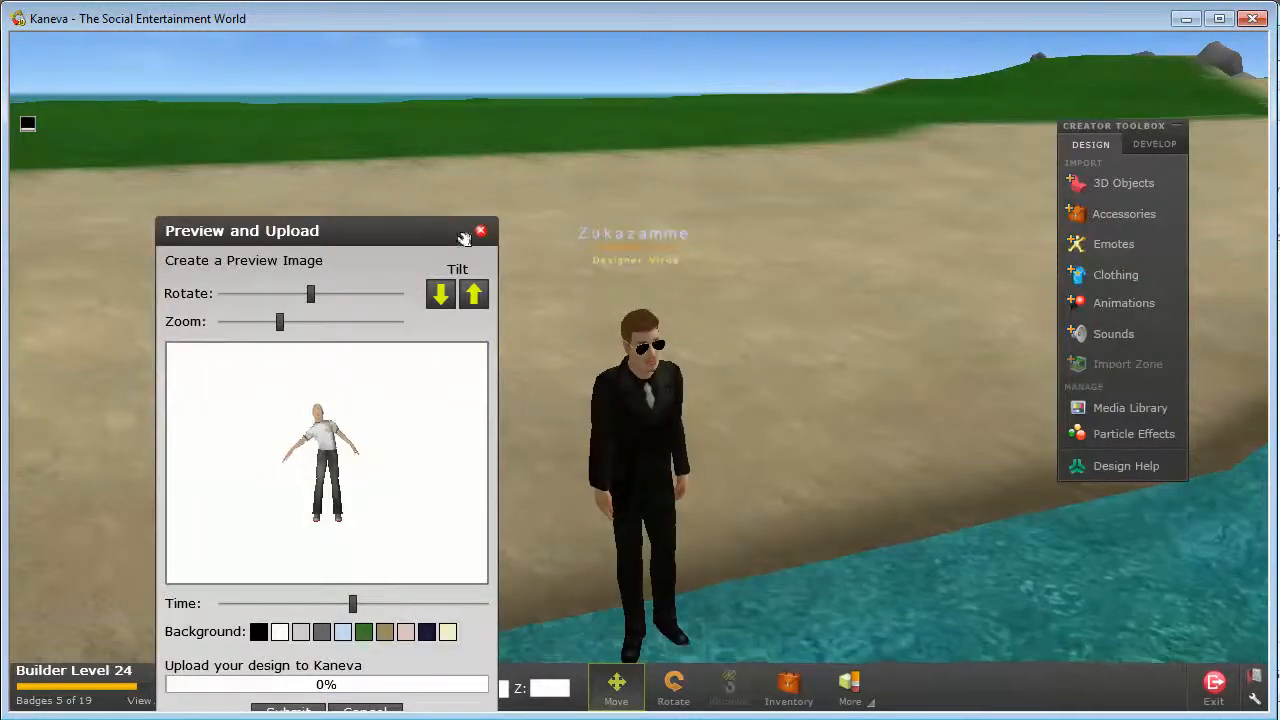
click(480, 230)
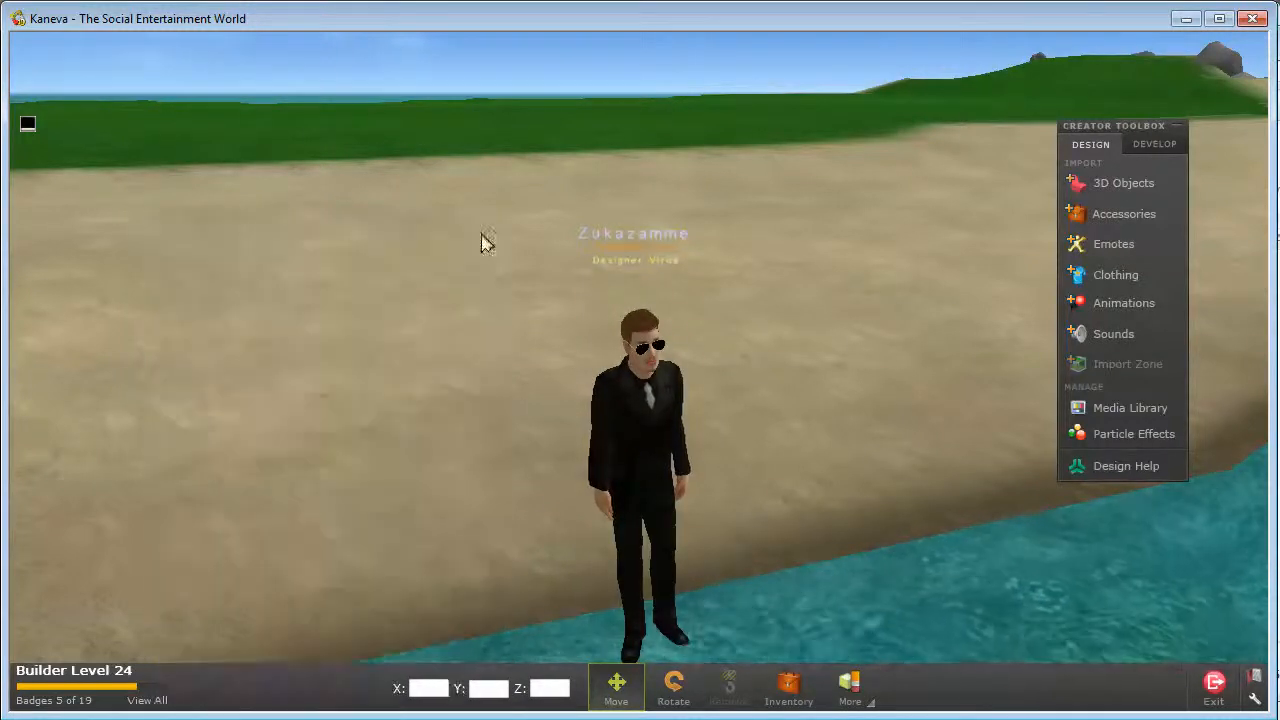
click(1177, 126)
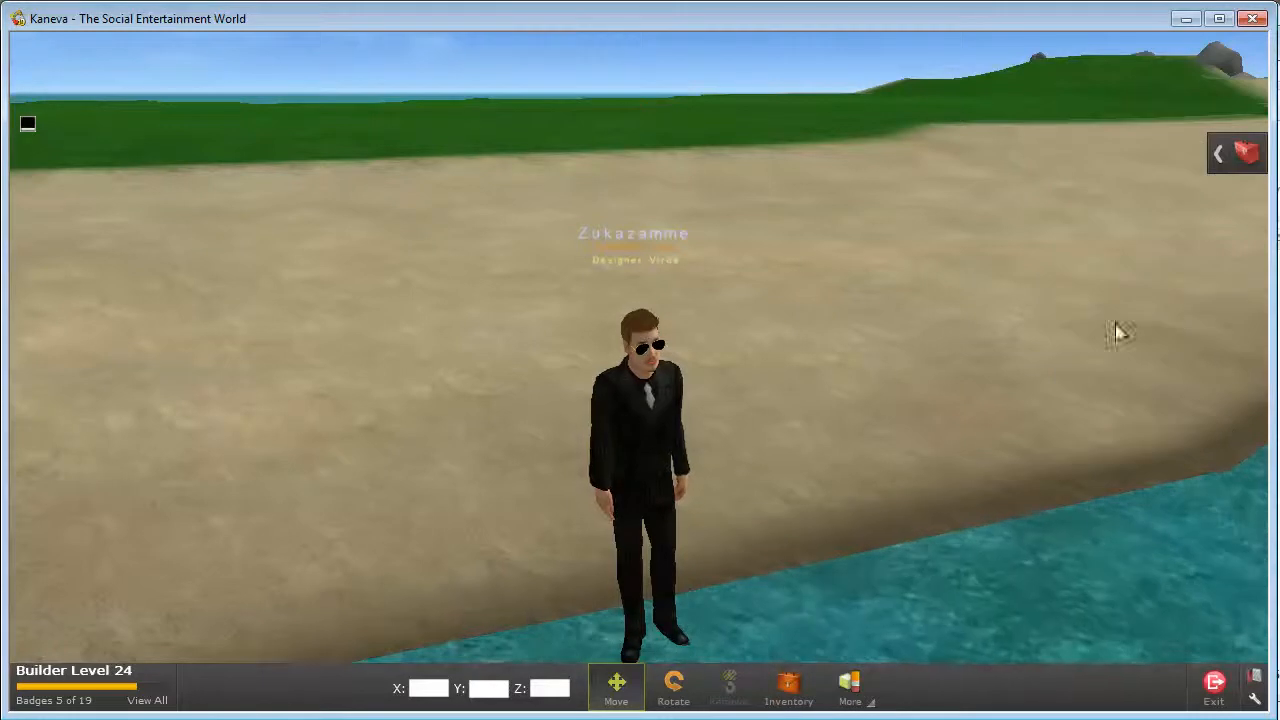